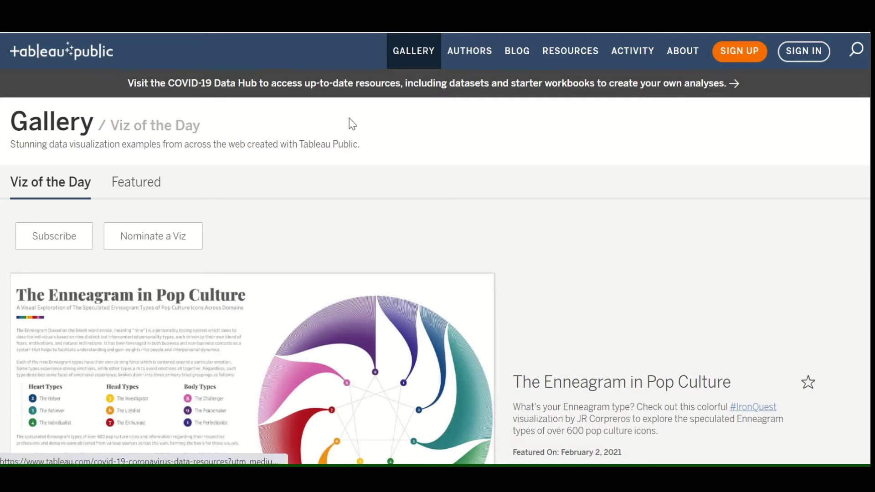
Scroll the Viz of the Day list past Enneagram, Fortune 500 and Watch Bands to Coal Production in India
{"action": "scroll", "coordinate": [308, 169], "scroll_direction": "down", "scroll_amount": 4}
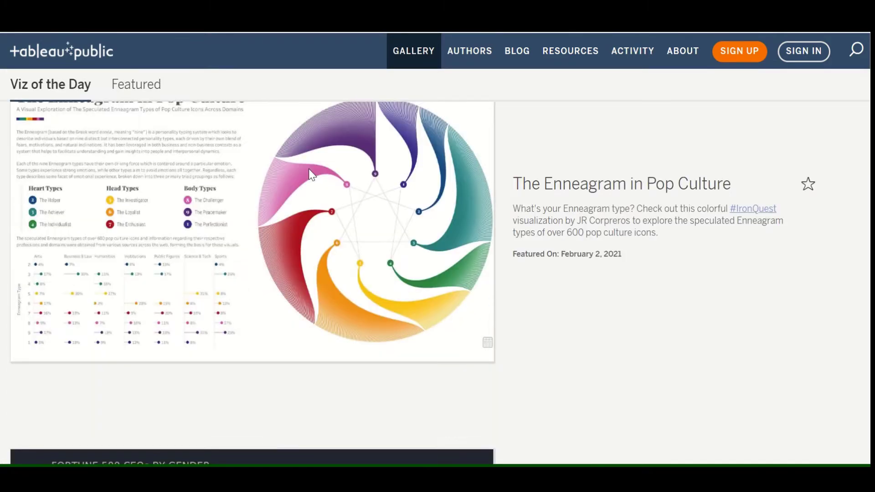
{"action": "scroll", "coordinate": [308, 172], "scroll_direction": "up", "scroll_amount": 4}
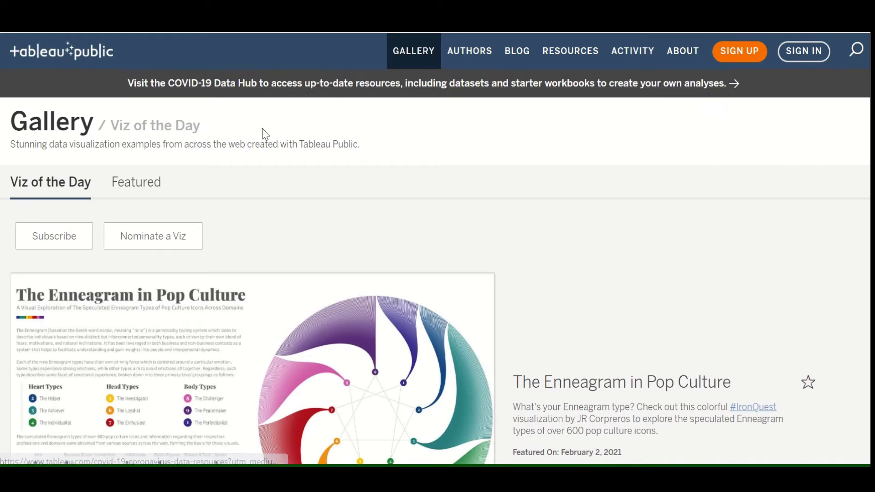
{"action": "scroll", "coordinate": [528, 207], "scroll_direction": "down", "scroll_amount": 2}
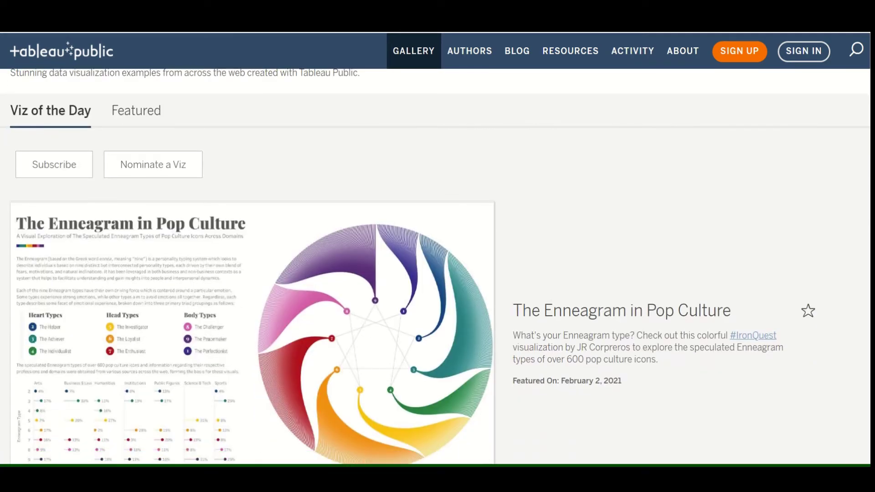
{"action": "scroll", "coordinate": [767, 154], "scroll_direction": "down", "scroll_amount": 10}
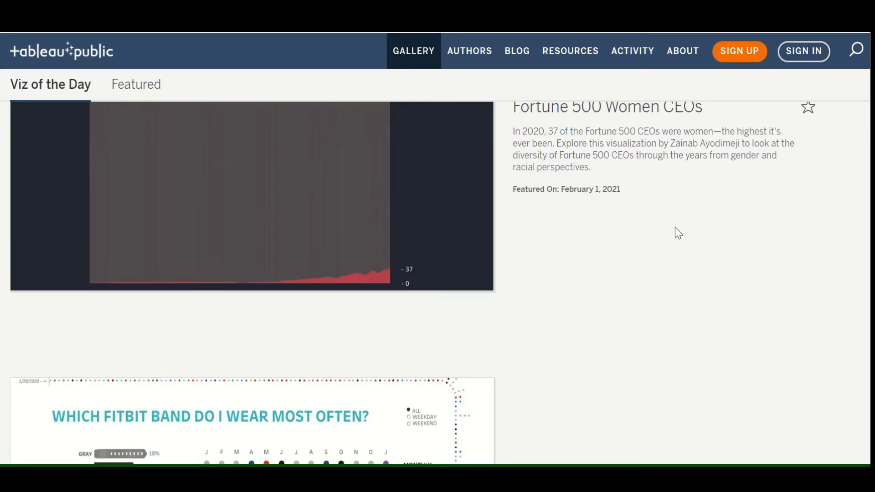
{"action": "scroll", "coordinate": [674, 231], "scroll_direction": "down", "scroll_amount": 5}
{"action": "scroll", "coordinate": [141, 257], "scroll_direction": "down", "scroll_amount": 2}
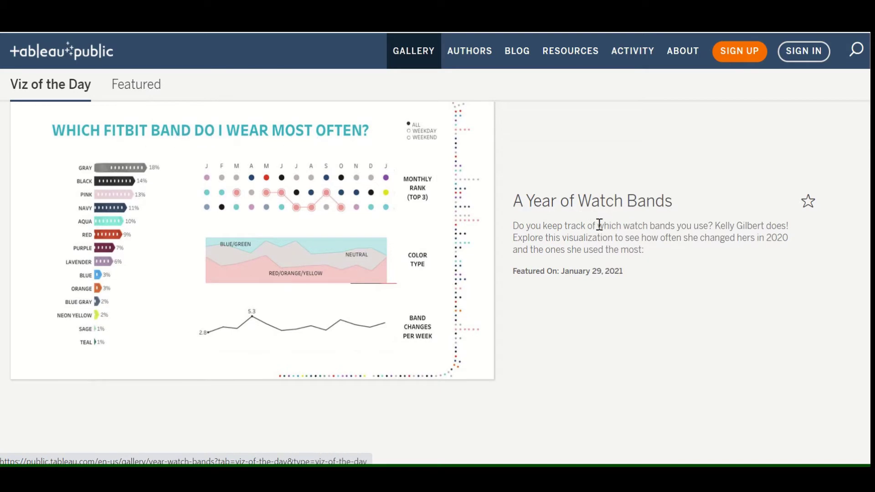
{"action": "scroll", "coordinate": [612, 266], "scroll_direction": "down", "scroll_amount": 4}
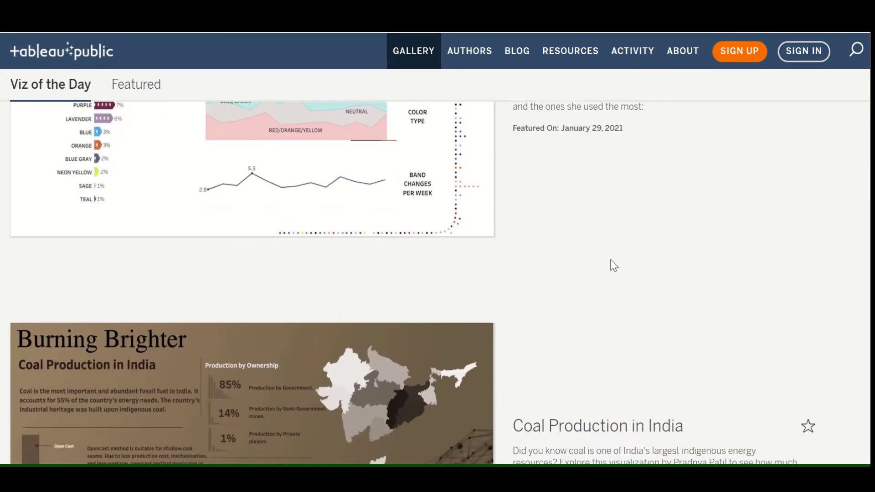
{"action": "scroll", "coordinate": [613, 265], "scroll_direction": "down", "scroll_amount": 6}
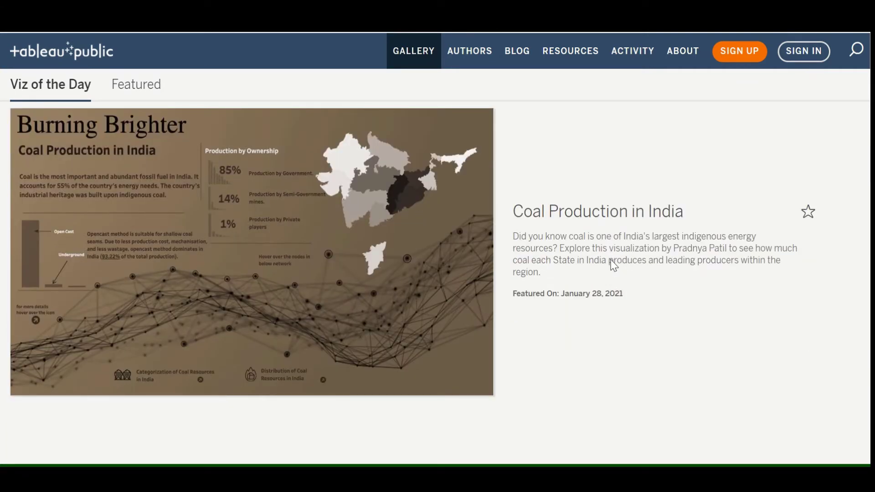
Open the Coal Production in India viz and scroll through it
{"action": "left_click", "coordinate": [296, 188]}
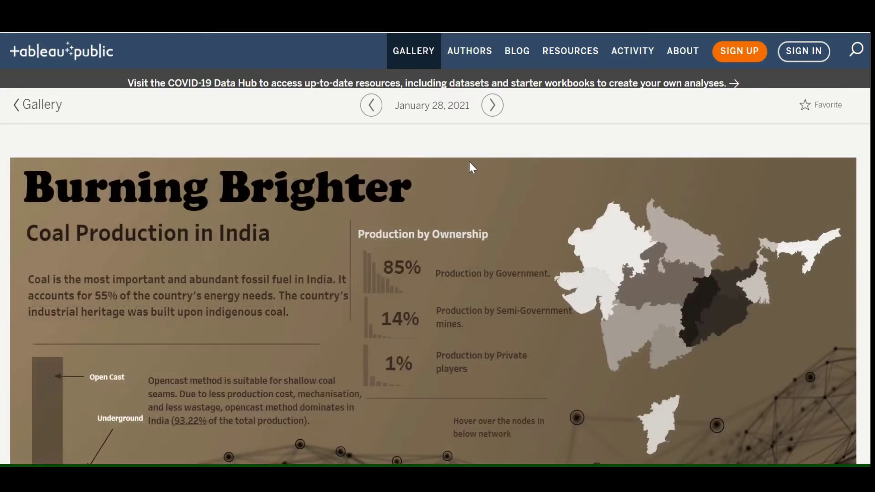
{"action": "scroll", "coordinate": [524, 182], "scroll_direction": "down", "scroll_amount": 5}
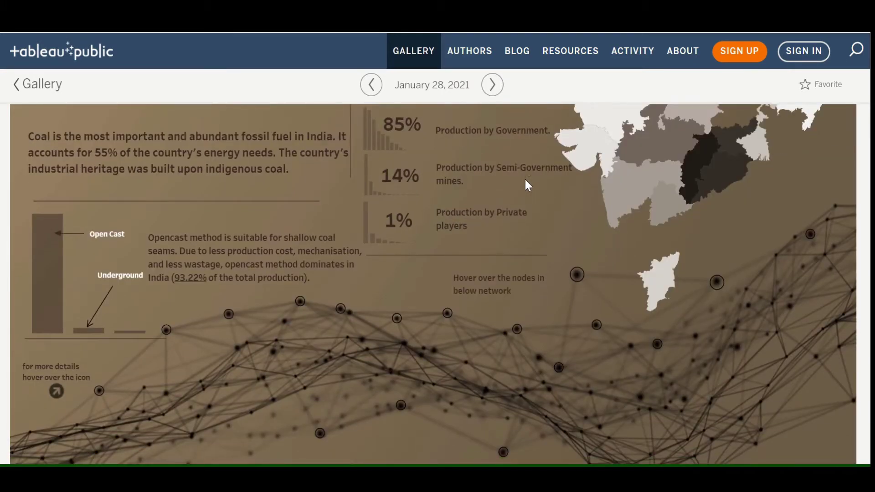
{"action": "scroll", "coordinate": [525, 189], "scroll_direction": "down", "scroll_amount": 4}
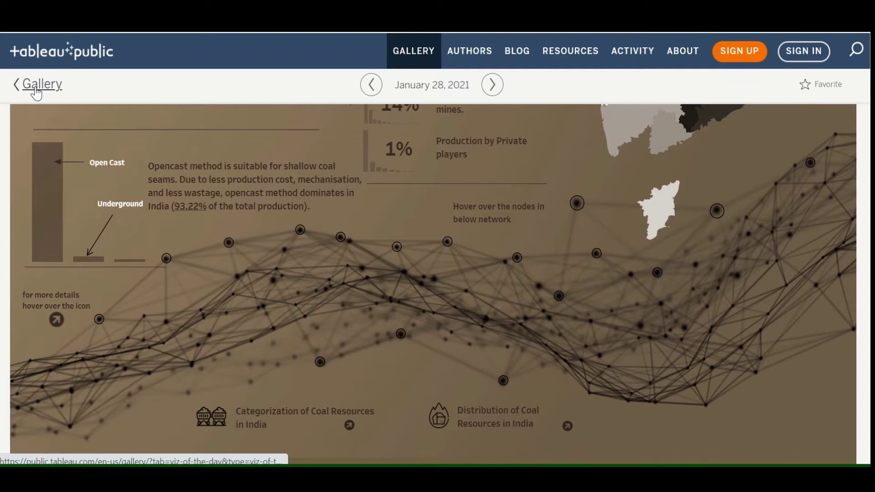
Back in the gallery, open The Enneagram in Pop Culture and scroll to its domain chart
{"action": "left_click", "coordinate": [34, 86]}
{"action": "scroll", "coordinate": [281, 217], "scroll_direction": "down", "scroll_amount": 1}
{"action": "left_click", "coordinate": [303, 256]}
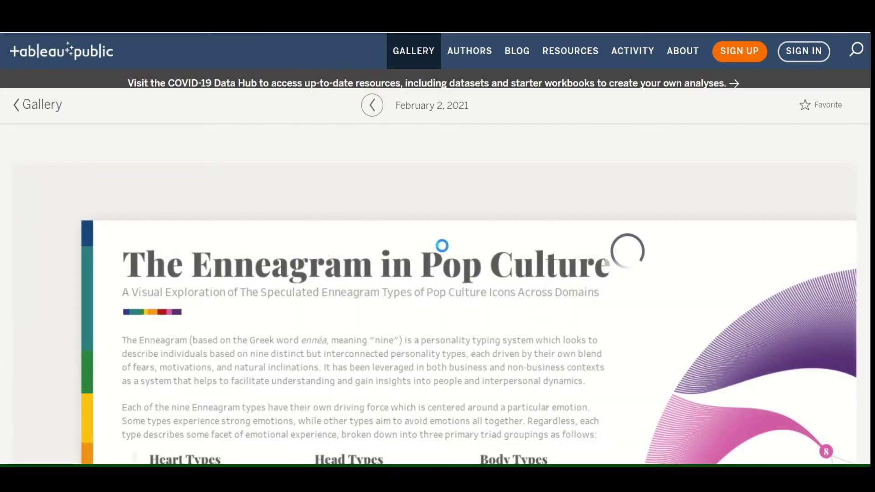
{"action": "scroll", "coordinate": [444, 245], "scroll_direction": "down", "scroll_amount": 3}
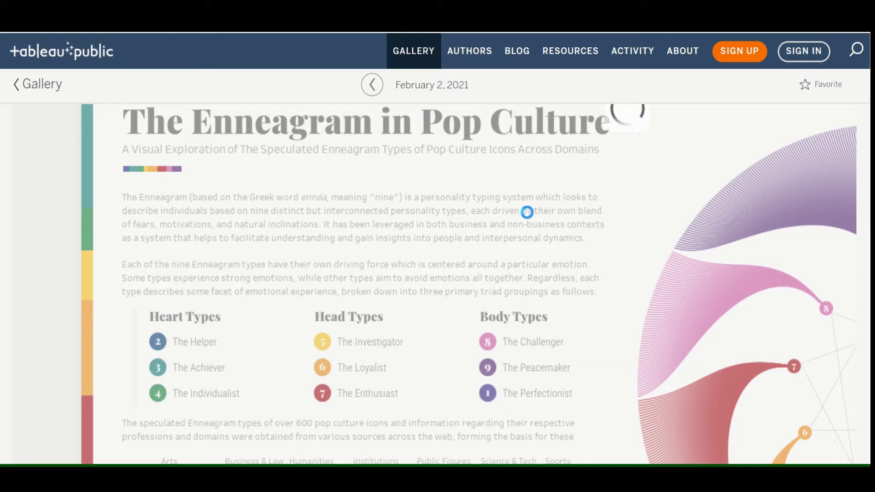
{"action": "scroll", "coordinate": [52, 223], "scroll_direction": "down", "scroll_amount": 6}
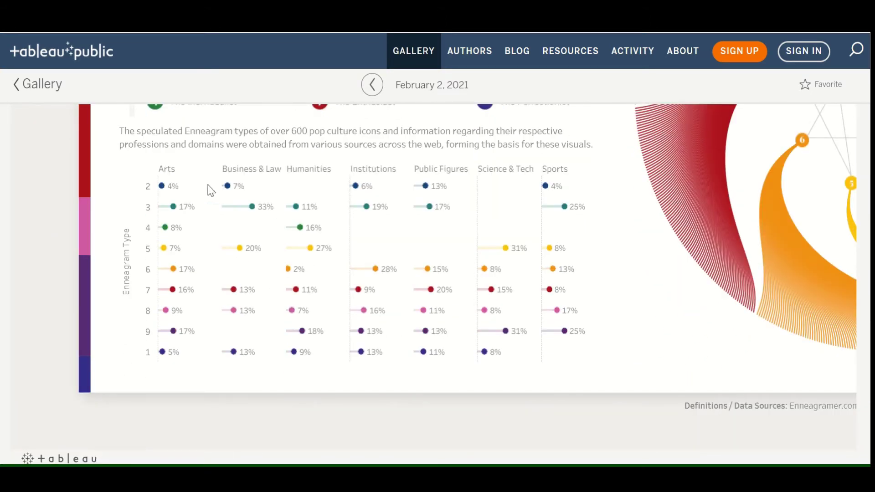
Return to the gallery listing and scroll through it
{"action": "left_click", "coordinate": [42, 84]}
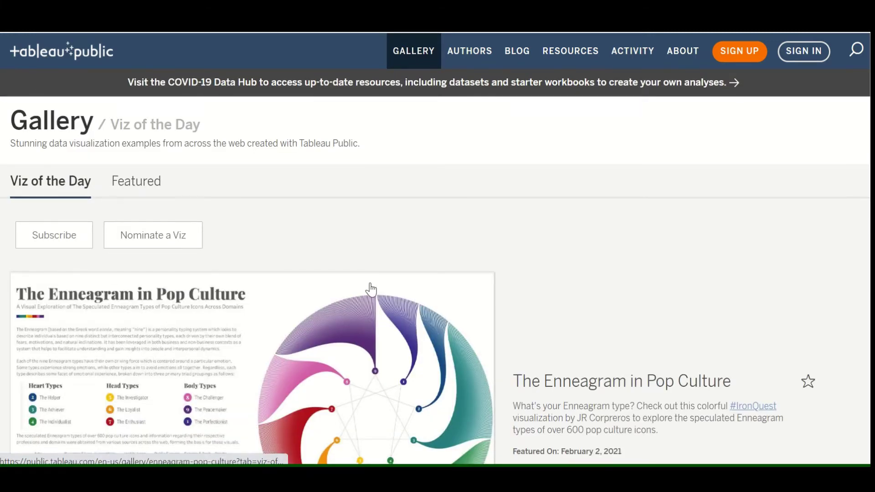
{"action": "scroll", "coordinate": [371, 289], "scroll_direction": "down", "scroll_amount": 20}
{"action": "scroll", "coordinate": [370, 289], "scroll_direction": "down", "scroll_amount": 7}
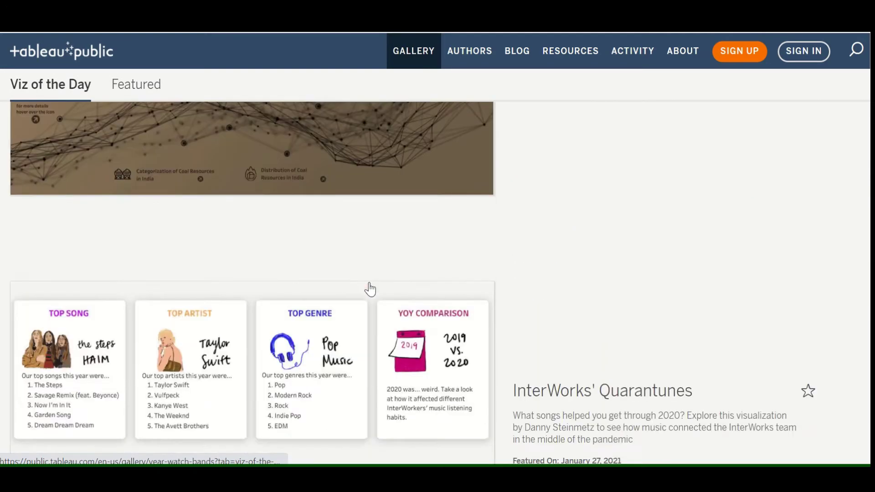
{"action": "scroll", "coordinate": [370, 289], "scroll_direction": "down", "scroll_amount": 6}
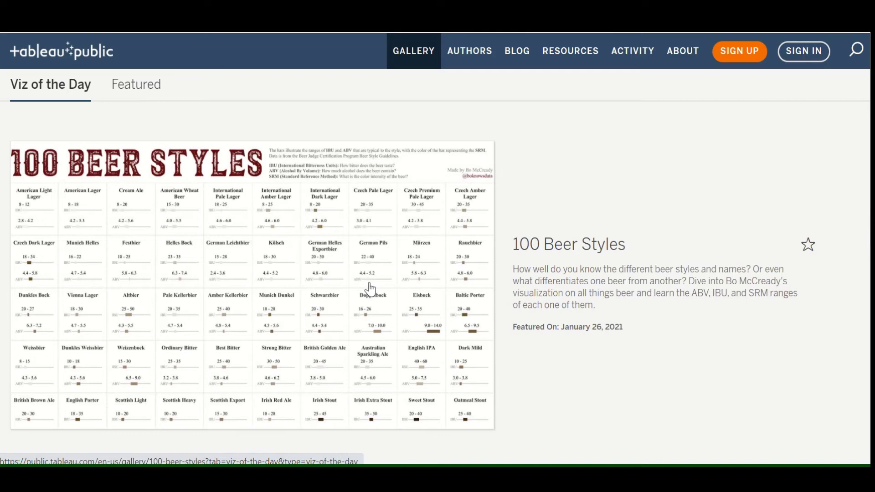
{"action": "scroll", "coordinate": [365, 285], "scroll_direction": "up", "scroll_amount": 10}
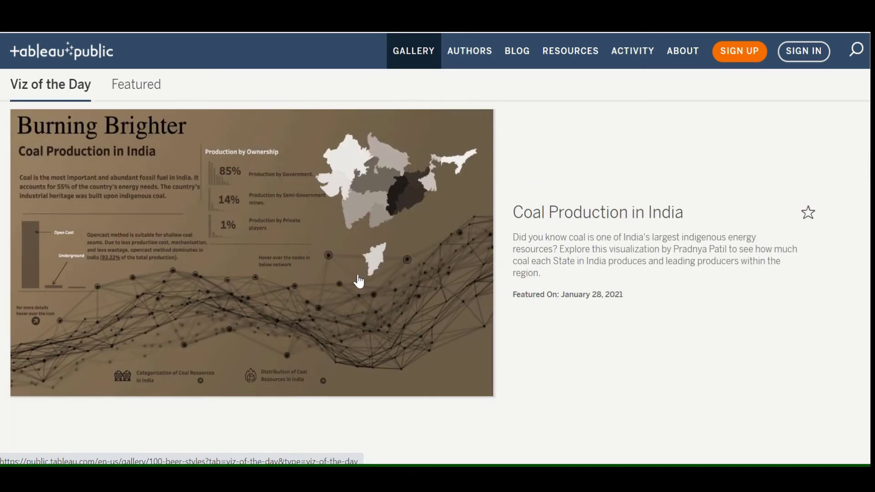
{"action": "scroll", "coordinate": [359, 281], "scroll_direction": "up", "scroll_amount": 12}
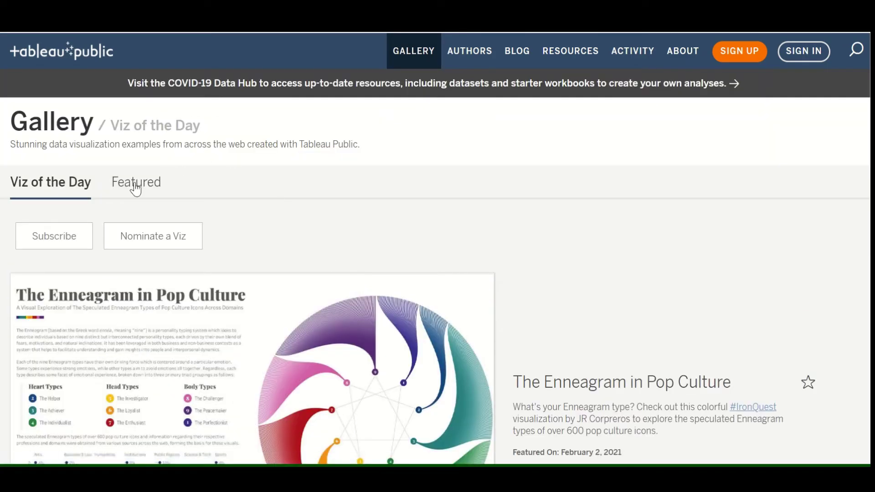
Show Featured vizzes filtered to the TOPIC: Learning Tableau category
{"action": "left_click", "coordinate": [136, 188]}
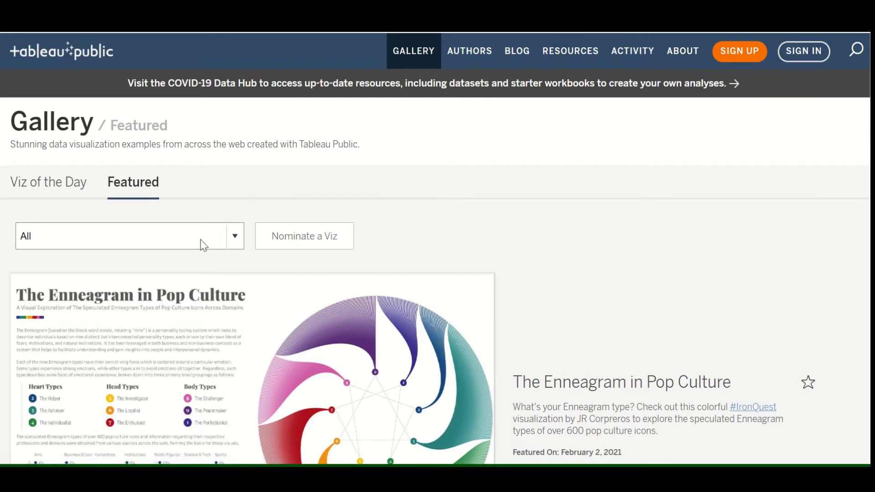
{"action": "left_click", "coordinate": [204, 245]}
{"action": "scroll", "coordinate": [173, 157], "scroll_direction": "down", "scroll_amount": 5}
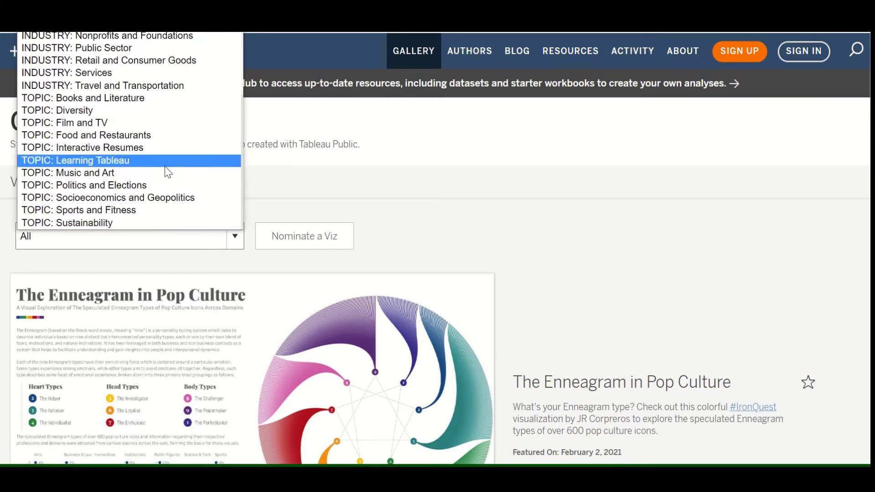
{"action": "left_click", "coordinate": [165, 163]}
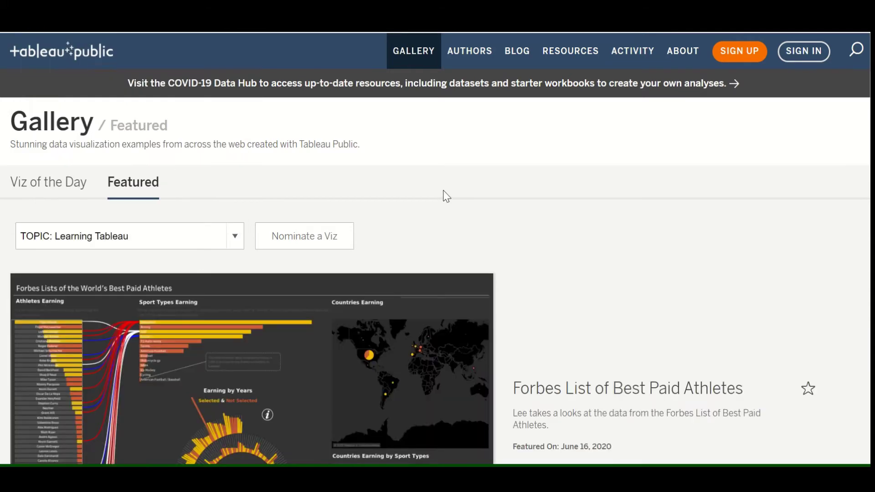
Scroll the Learning Tableau featured vizzes down to the Practical Tableau entry
{"action": "scroll", "coordinate": [451, 193], "scroll_direction": "down", "scroll_amount": 3}
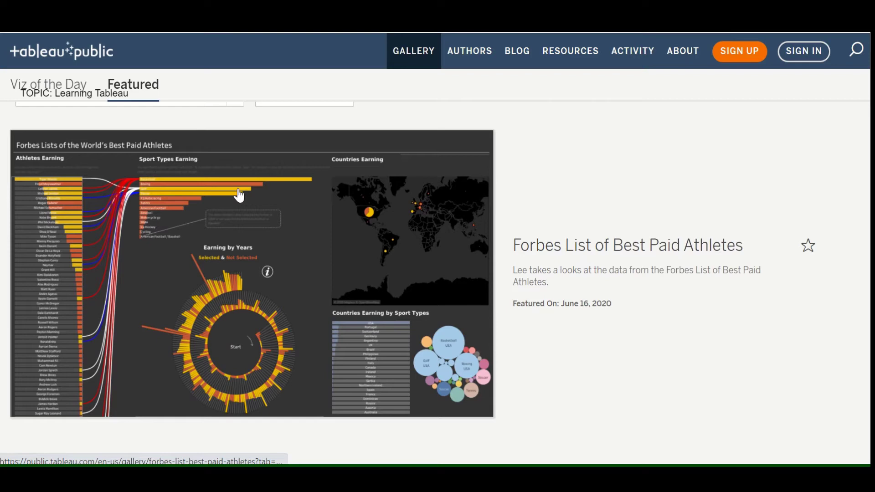
{"action": "scroll", "coordinate": [241, 200], "scroll_direction": "down", "scroll_amount": 8}
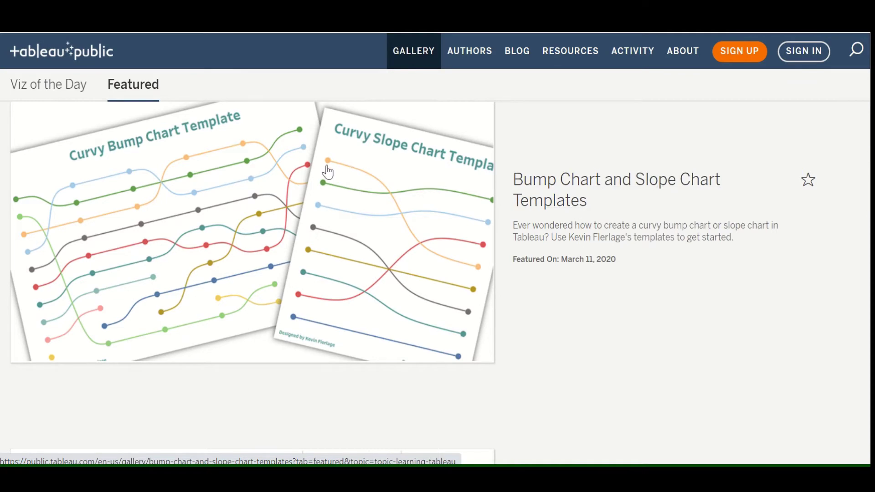
{"action": "scroll", "coordinate": [328, 173], "scroll_direction": "down", "scroll_amount": 5}
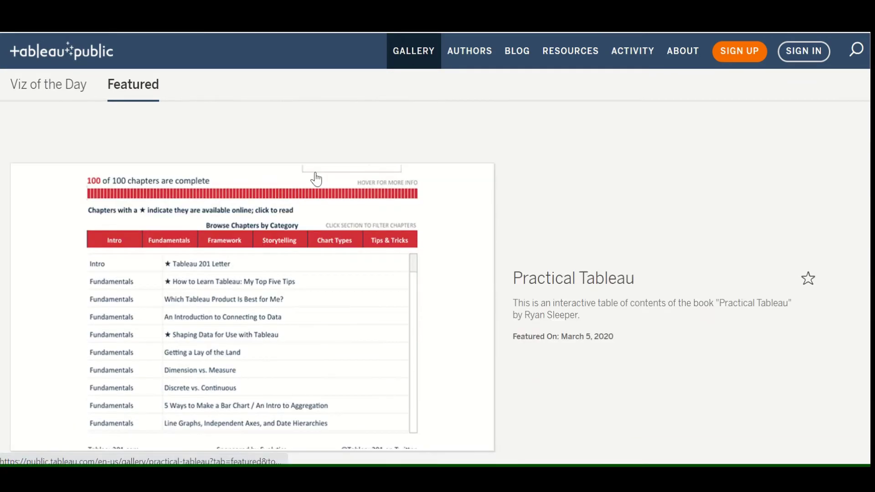
{"action": "scroll", "coordinate": [317, 179], "scroll_direction": "down", "scroll_amount": 2}
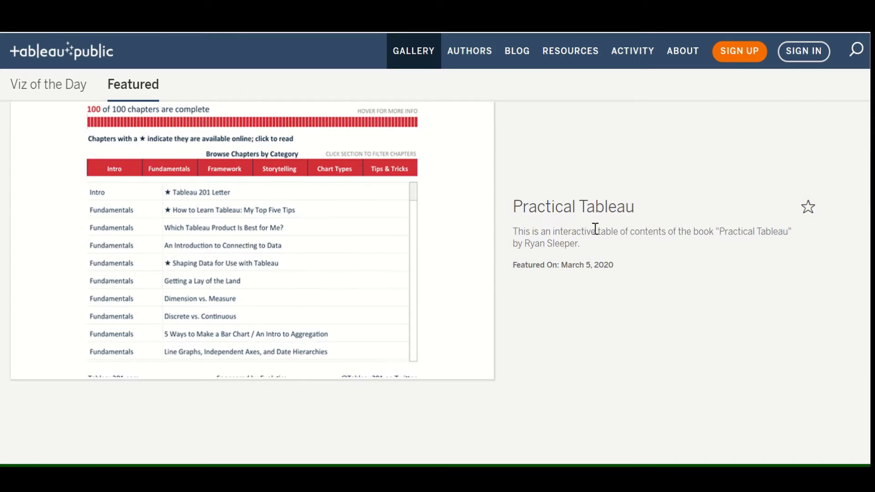
{"action": "scroll", "coordinate": [282, 221], "scroll_direction": "up", "scroll_amount": 2}
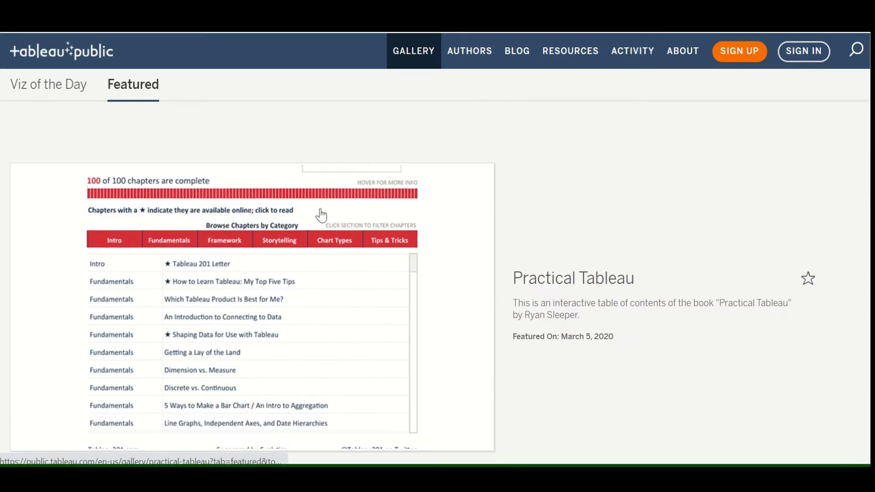
{"action": "scroll", "coordinate": [342, 213], "scroll_direction": "down", "scroll_amount": 2}
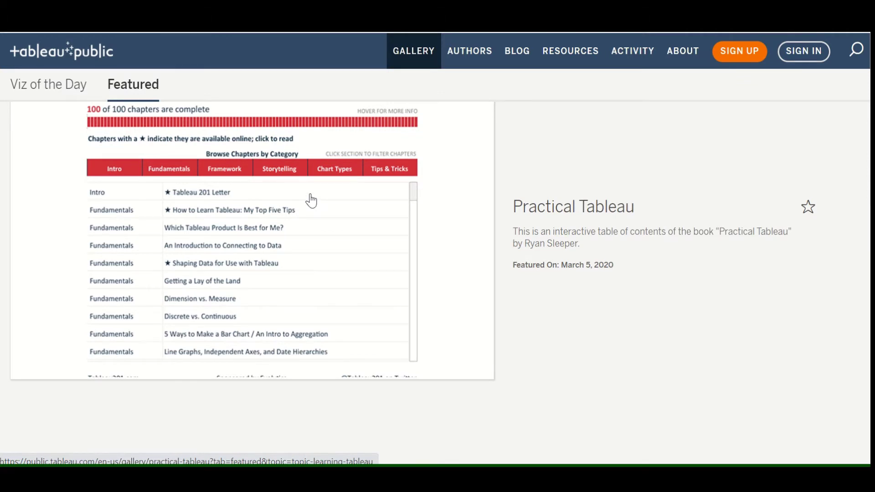
Open the Practical Tableau viz page and scroll down to its chapter list
{"action": "left_click", "coordinate": [211, 188]}
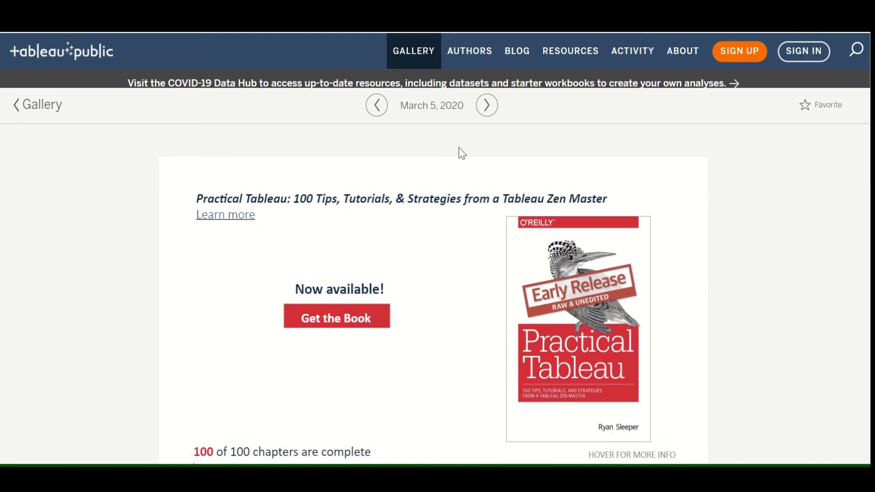
{"action": "scroll", "coordinate": [652, 191], "scroll_direction": "down", "scroll_amount": 2}
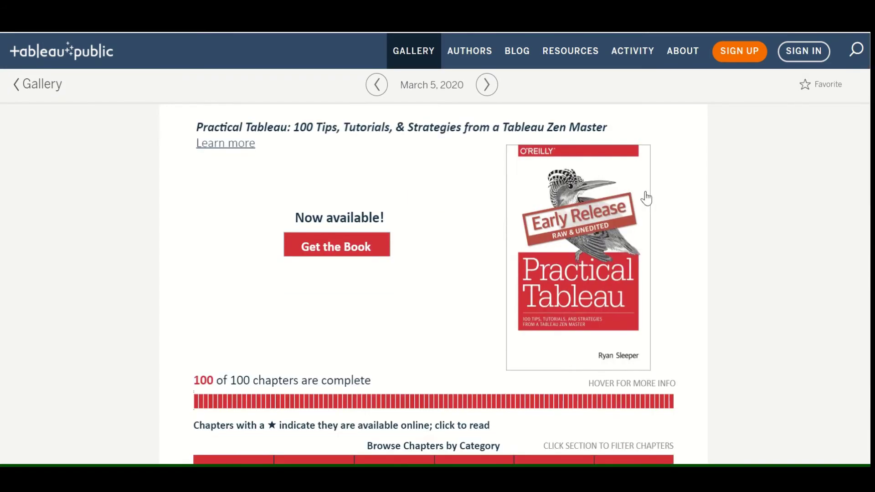
{"action": "mouse_move", "coordinate": [251, 152]}
{"action": "scroll", "coordinate": [683, 166], "scroll_direction": "down", "scroll_amount": 3}
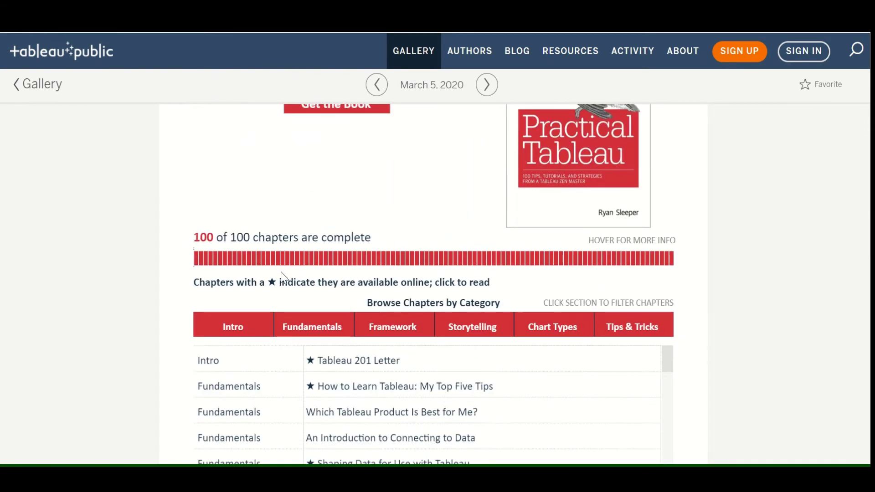
{"action": "scroll", "coordinate": [734, 253], "scroll_direction": "down", "scroll_amount": 1}
{"action": "scroll", "coordinate": [739, 252], "scroll_direction": "down", "scroll_amount": 3}
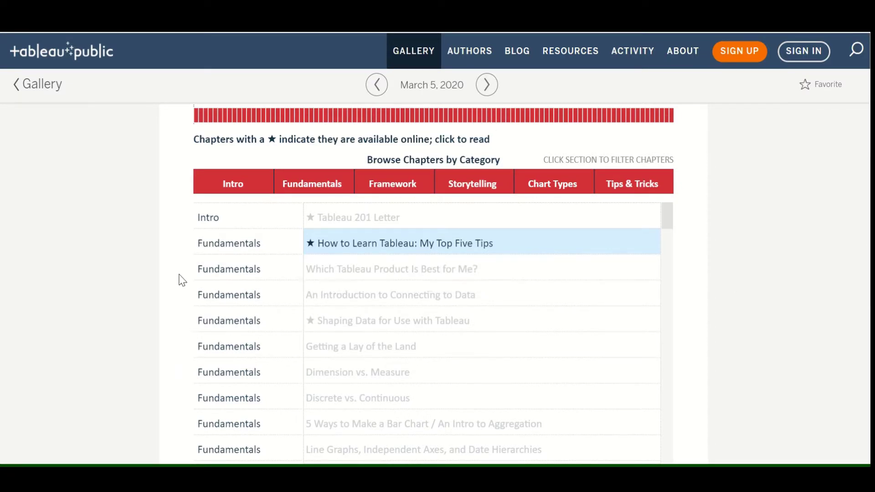
Filter chapters by Fundamentals, Framework, Storytelling, Chart Types, Tips & Tricks, then Intro
{"action": "left_click", "coordinate": [317, 185]}
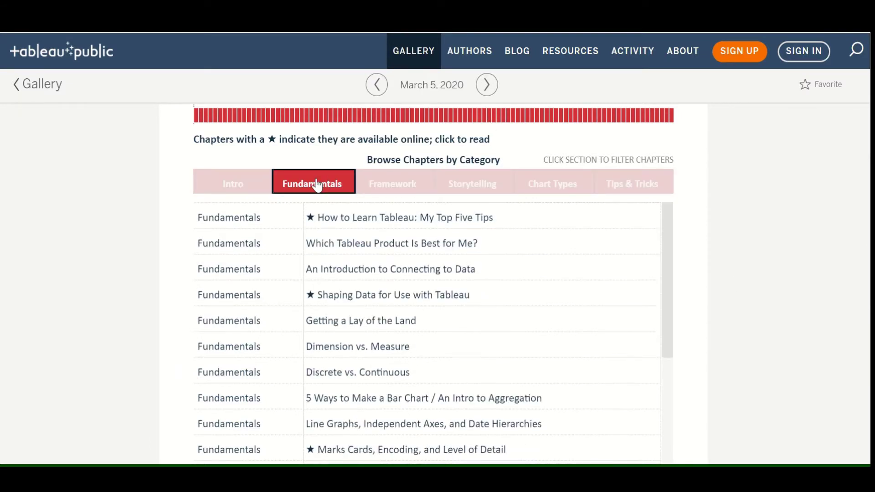
{"action": "left_click", "coordinate": [377, 186]}
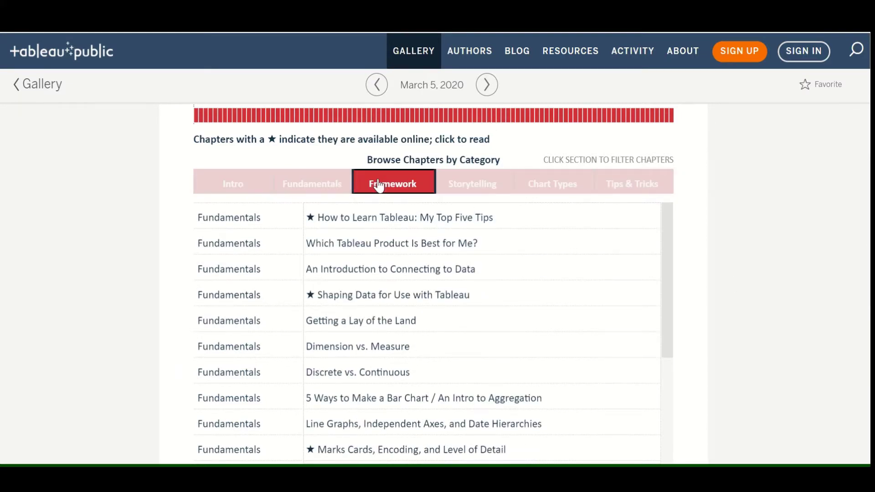
{"action": "left_click", "coordinate": [473, 186]}
{"action": "left_click", "coordinate": [542, 190]}
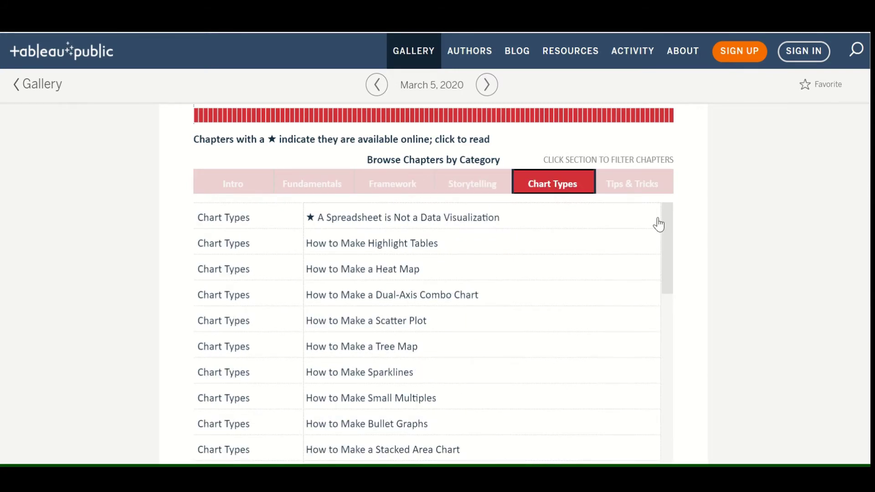
{"action": "scroll", "coordinate": [707, 231], "scroll_direction": "down", "scroll_amount": 2}
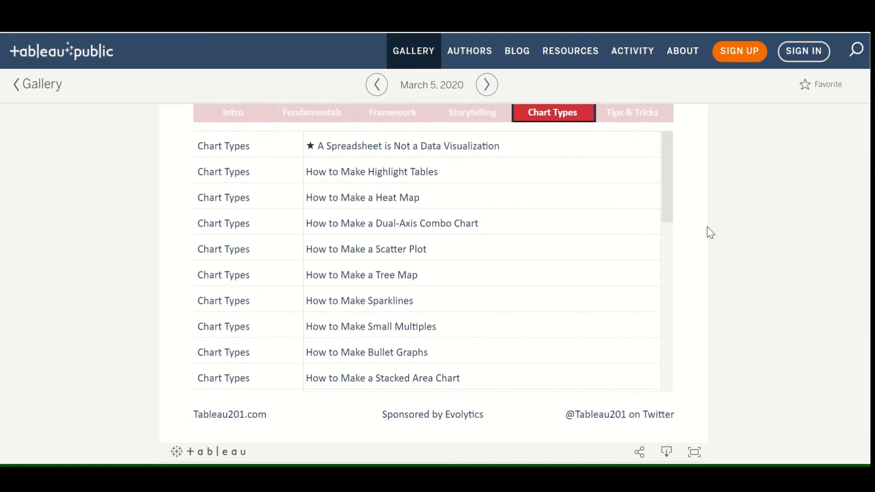
{"action": "scroll", "coordinate": [696, 237], "scroll_direction": "up", "scroll_amount": 2}
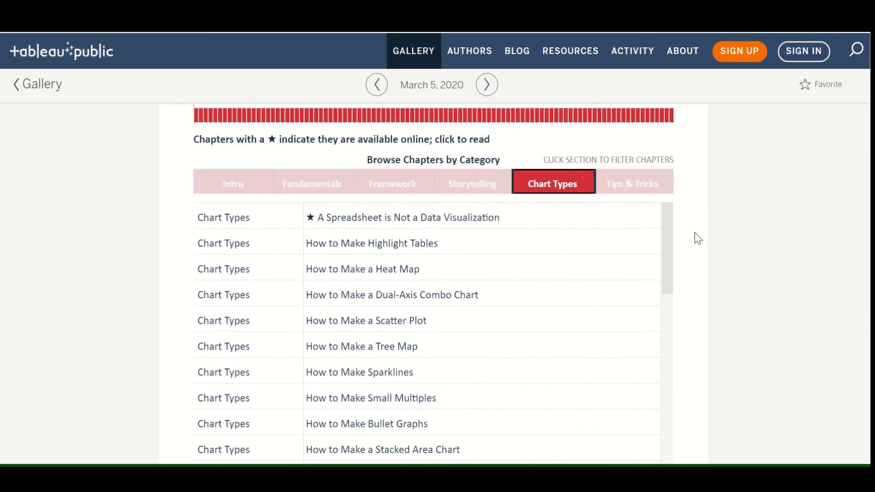
{"action": "left_click", "coordinate": [649, 187]}
{"action": "left_click", "coordinate": [232, 182]}
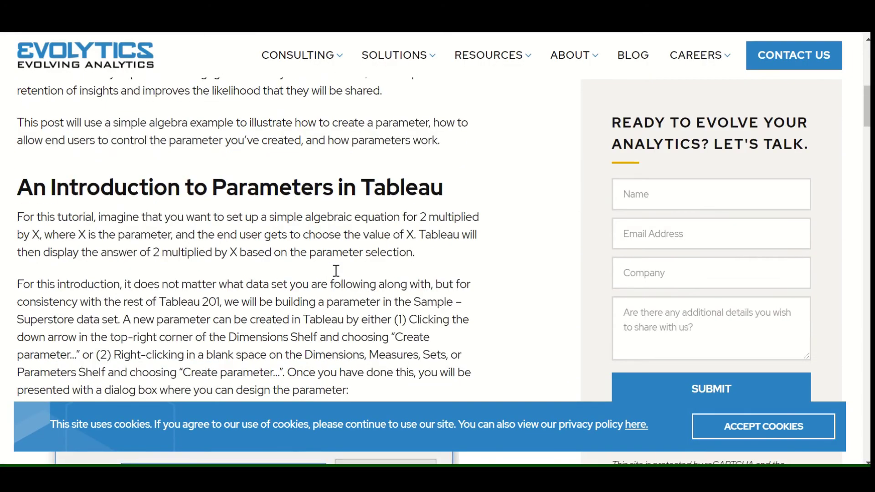
{"action": "scroll", "coordinate": [336, 271], "scroll_direction": "down", "scroll_amount": 6}
Scroll the Evolytics post to the 'An Introduction to Parameters in Tableau' section
{"action": "mouse_move", "coordinate": [298, 55]}
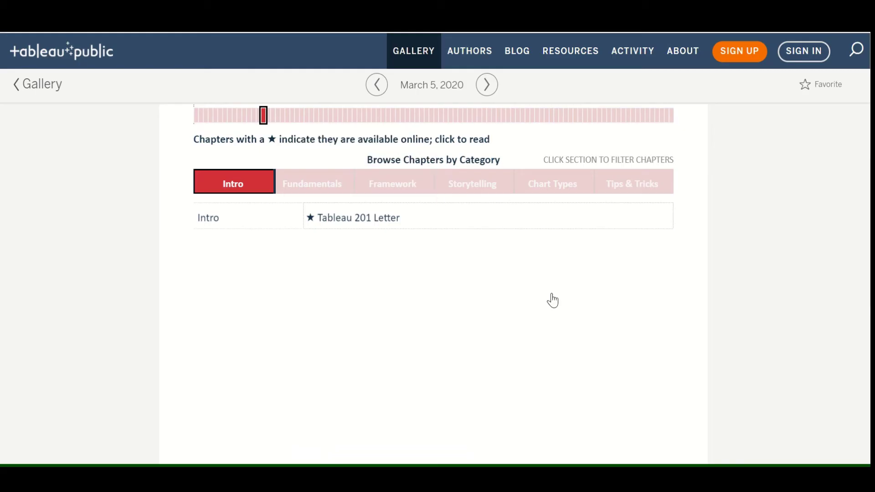
Download the viz as a Tableau Workbook, Version: Current, getting Tableau 201.twbx
{"action": "scroll", "coordinate": [551, 299], "scroll_direction": "down", "scroll_amount": 5}
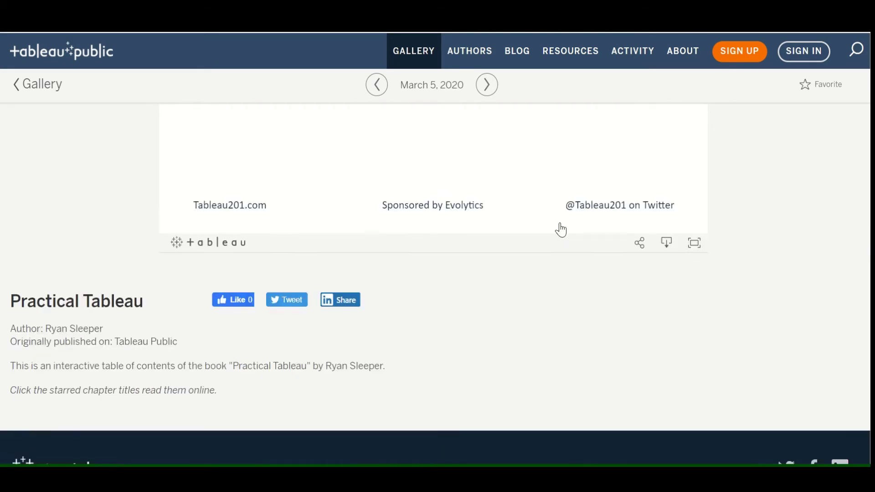
{"action": "scroll", "coordinate": [569, 234], "scroll_direction": "down", "scroll_amount": 2}
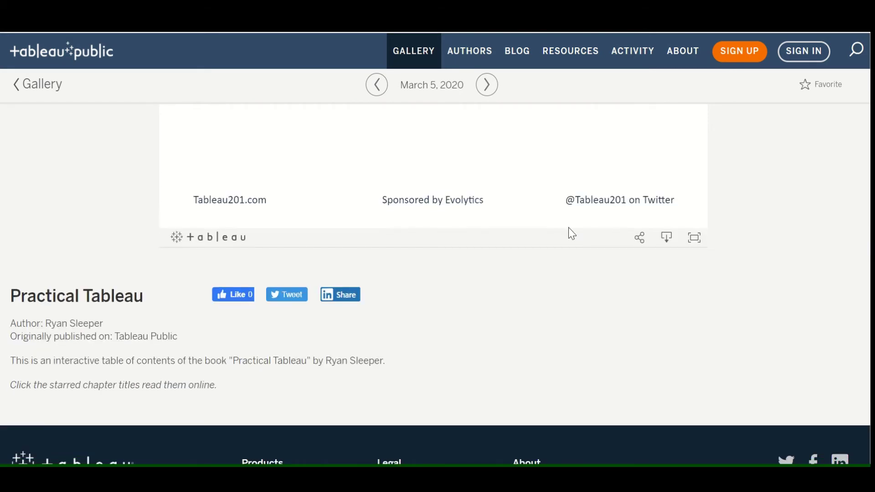
{"action": "left_click", "coordinate": [668, 245]}
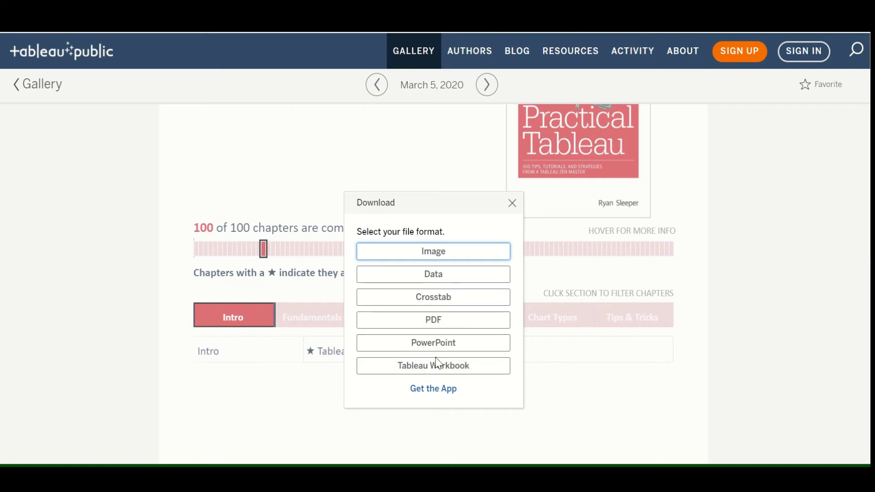
{"action": "left_click", "coordinate": [440, 373]}
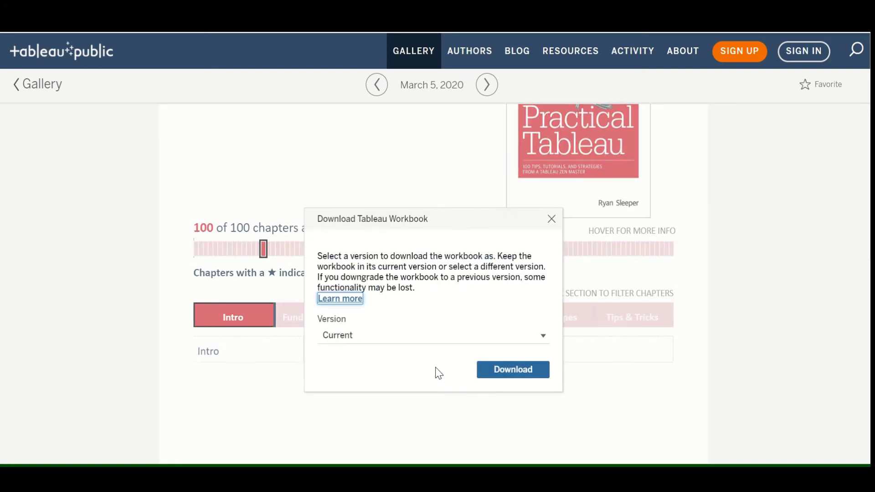
{"action": "left_click", "coordinate": [502, 373]}
{"action": "scroll", "coordinate": [502, 371], "scroll_direction": "down", "scroll_amount": 5}
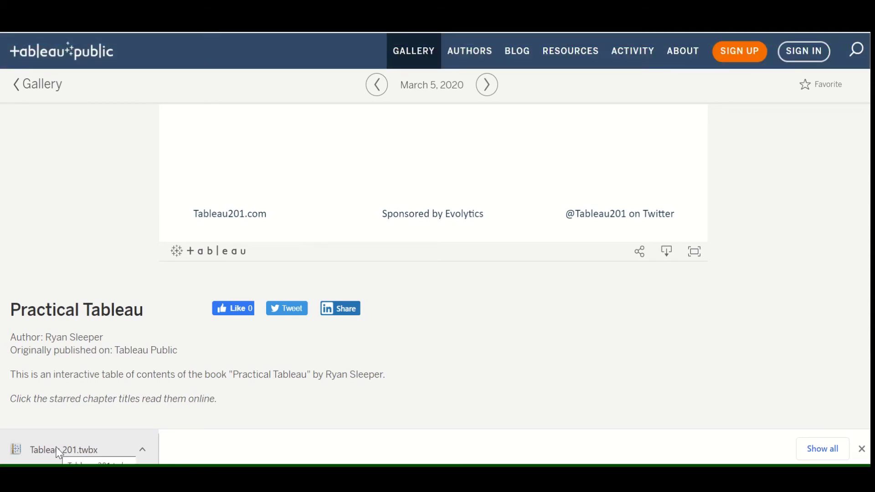
Open Tableau 201.twbx in Tableau Desktop and accept its upgrade from version 9.1
{"action": "left_click", "coordinate": [59, 452]}
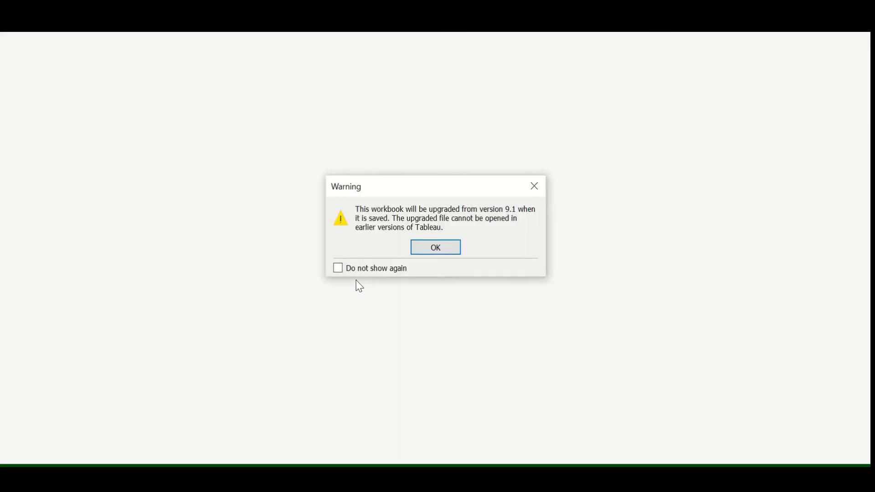
{"action": "left_click", "coordinate": [436, 248]}
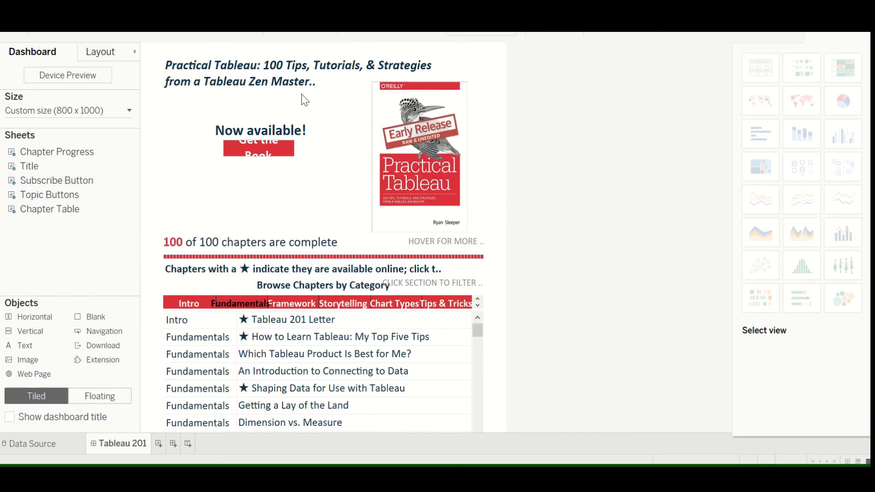
Inspect the book cover image and chapter progress zones, including the image's options
{"action": "left_click", "coordinate": [475, 132]}
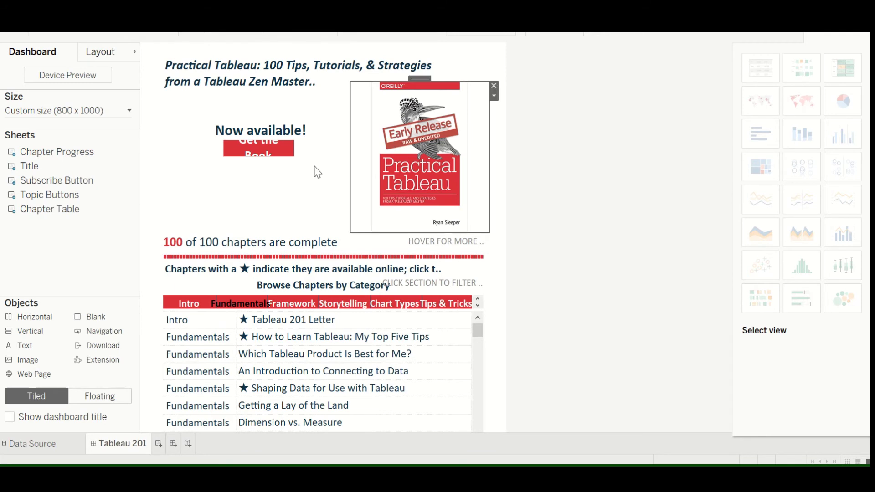
{"action": "left_click", "coordinate": [356, 245]}
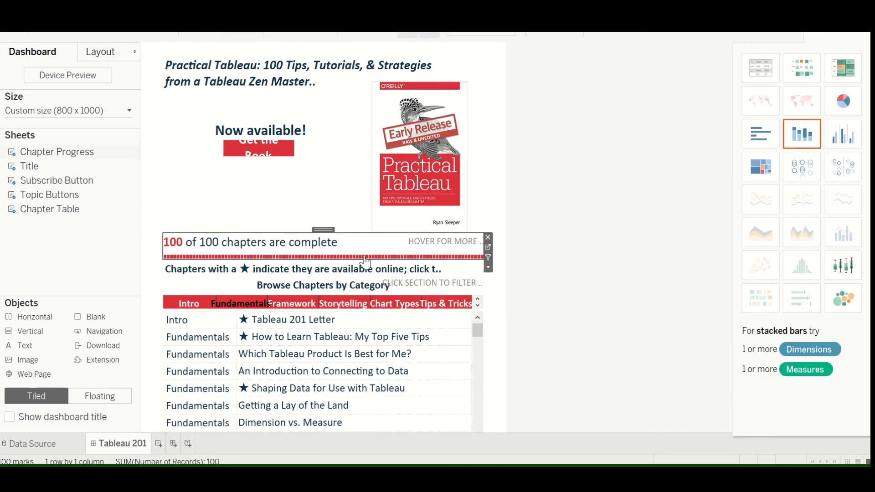
{"action": "left_click", "coordinate": [470, 276]}
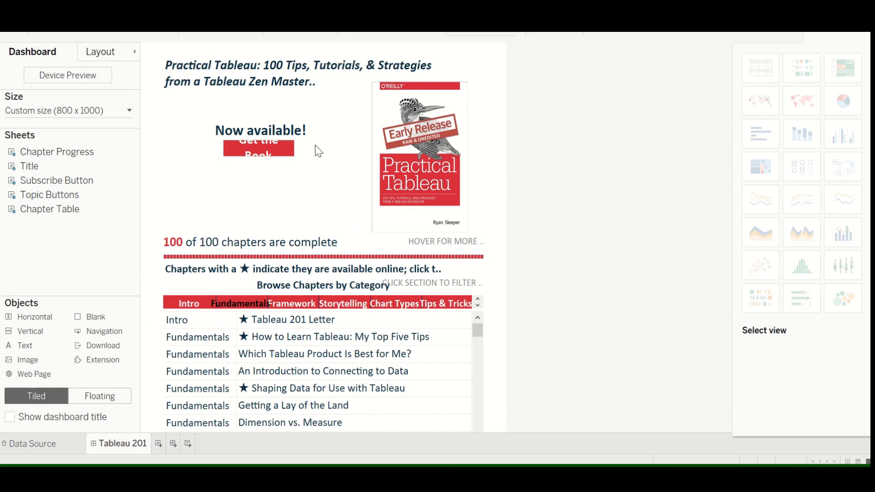
{"action": "left_click", "coordinate": [477, 118]}
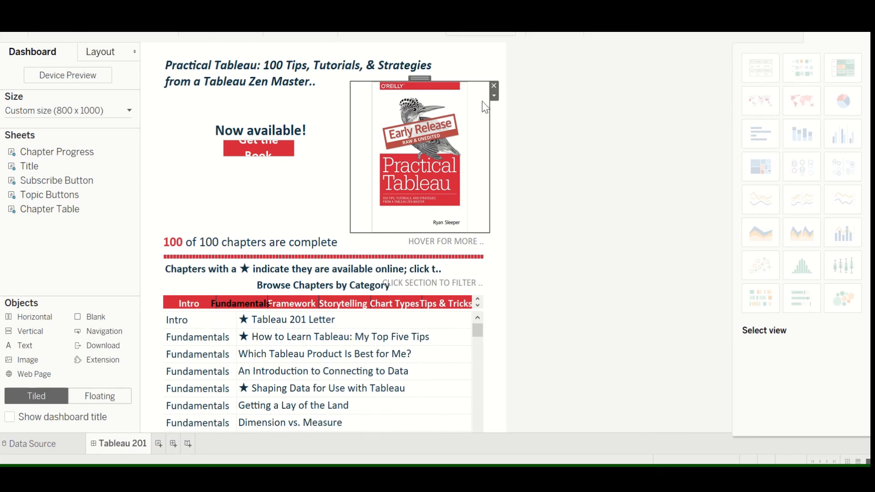
{"action": "left_click", "coordinate": [494, 97]}
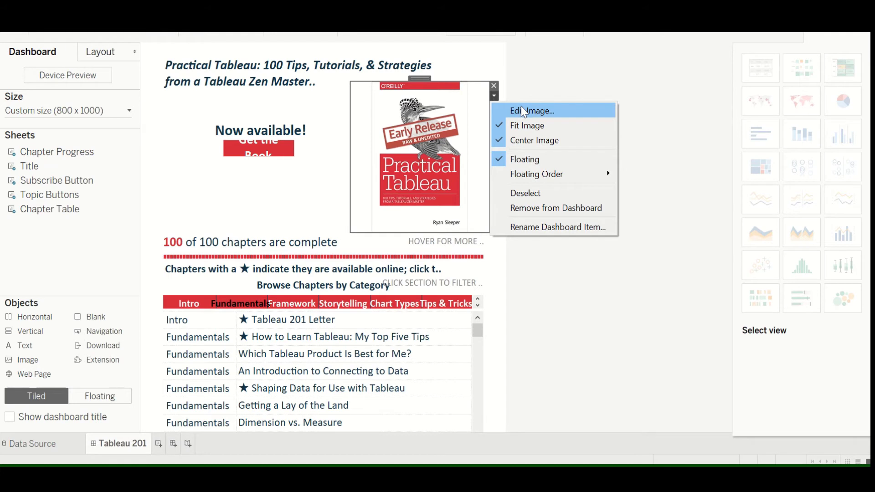
{"action": "left_click", "coordinate": [499, 273]}
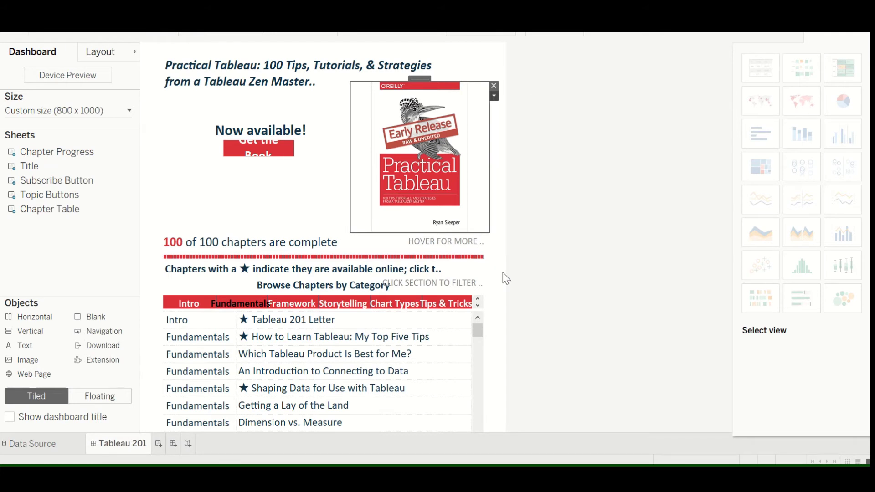
{"action": "left_click", "coordinate": [502, 273]}
Select the starred-chapters text, the CLICK SECTION TO FILTER caption, then the Topic Buttons sheet
{"action": "mouse_move", "coordinate": [453, 336]}
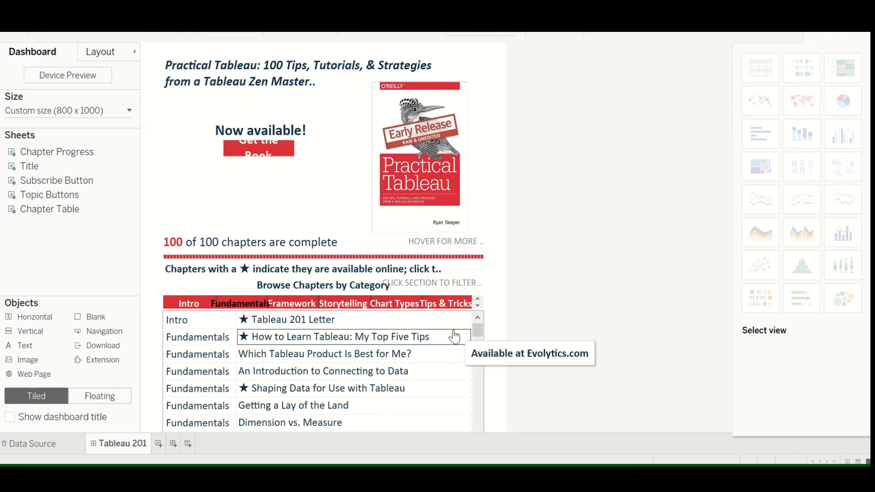
{"action": "mouse_move", "coordinate": [421, 260]}
{"action": "left_click", "coordinate": [440, 273]}
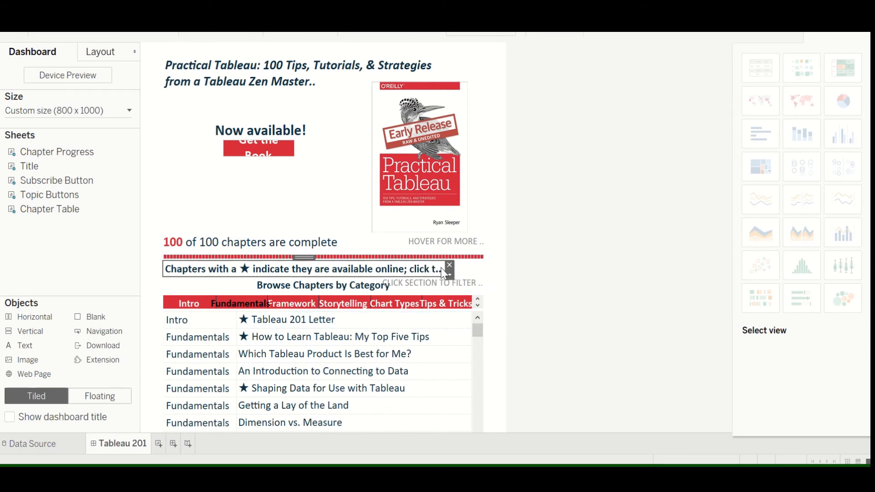
{"action": "left_click", "coordinate": [458, 286]}
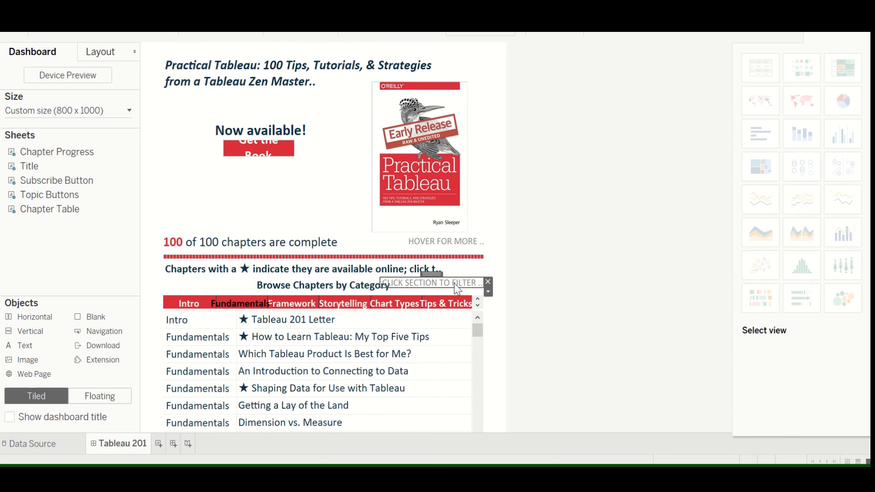
{"action": "left_click", "coordinate": [352, 285]}
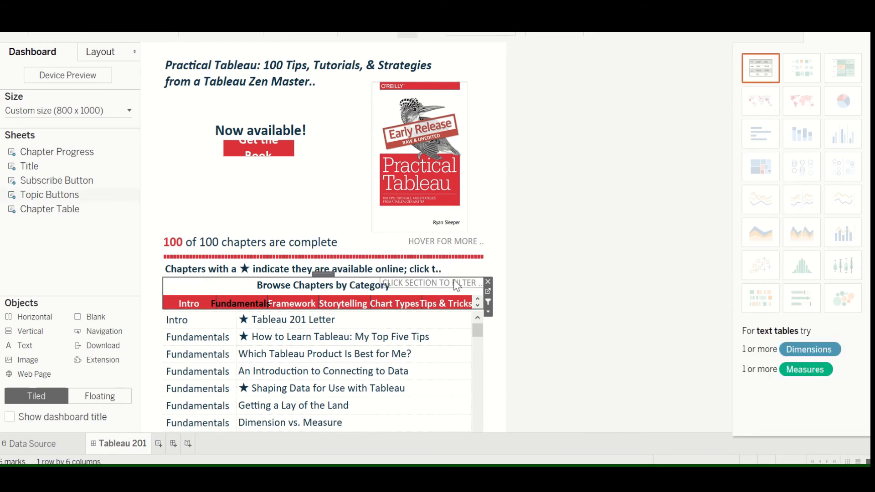
Go to the Topic Buttons worksheet via the zone's Go to Sheet option and select the Chapter field
{"action": "left_click", "coordinate": [488, 313]}
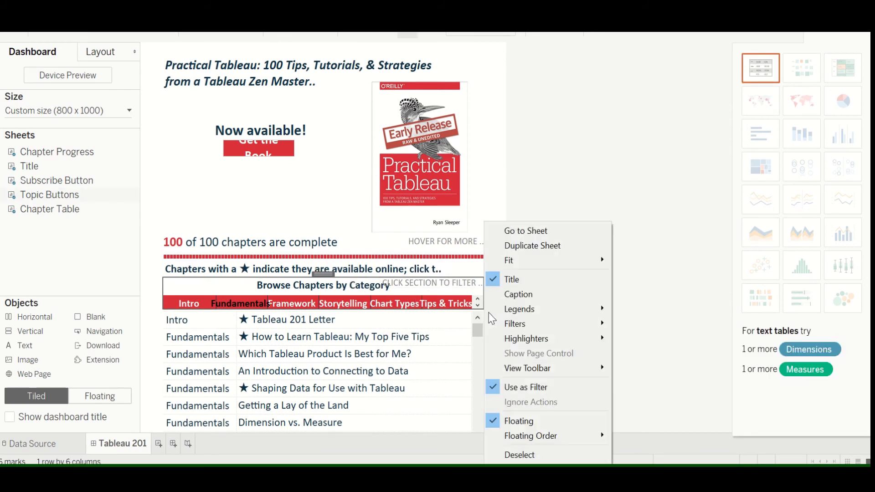
{"action": "left_click", "coordinate": [524, 237]}
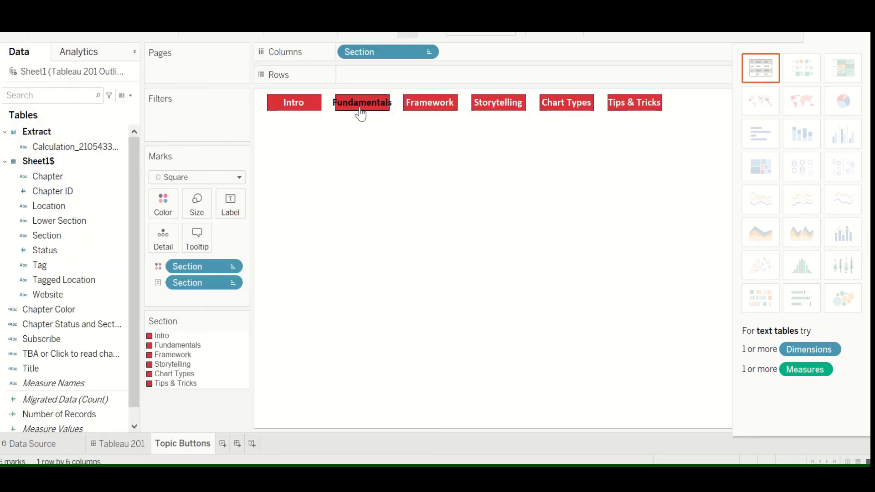
{"action": "left_click", "coordinate": [68, 182]}
{"action": "scroll", "coordinate": [67, 182], "scroll_direction": "down", "scroll_amount": 1}
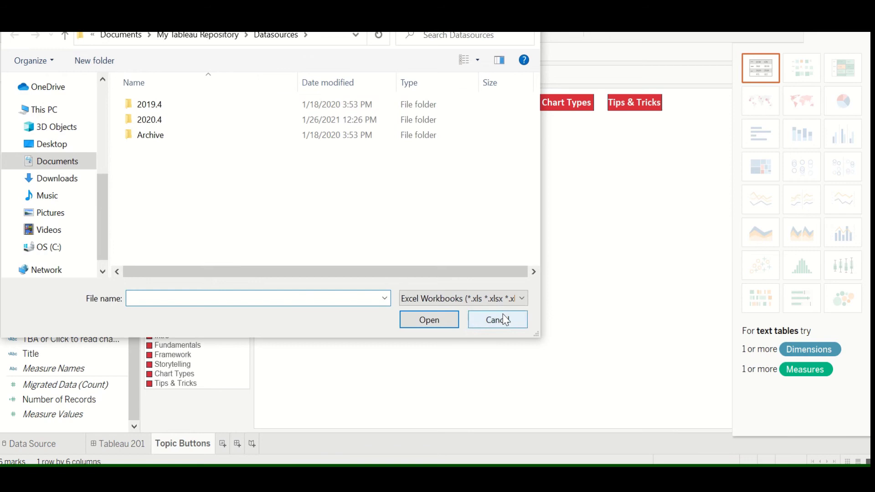
Cancel the Open dialog and export all Sheet1 (Tableau 201 Outline) rows to a CSV file
{"action": "left_click", "coordinate": [501, 314]}
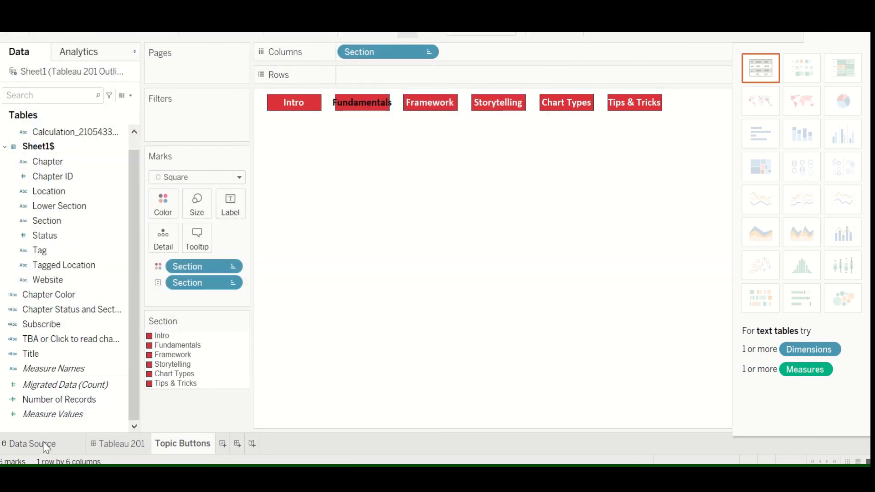
{"action": "left_click", "coordinate": [492, 325]}
{"action": "key", "text": "alt+d"}
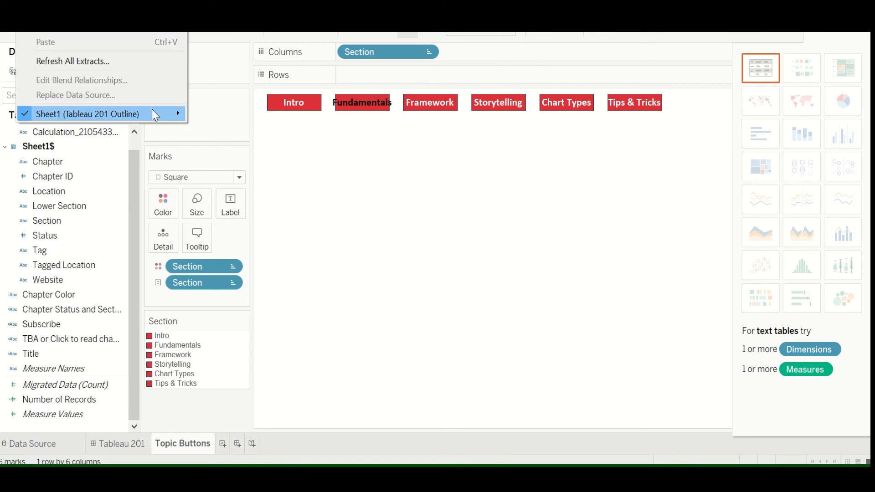
{"action": "mouse_move", "coordinate": [151, 111]}
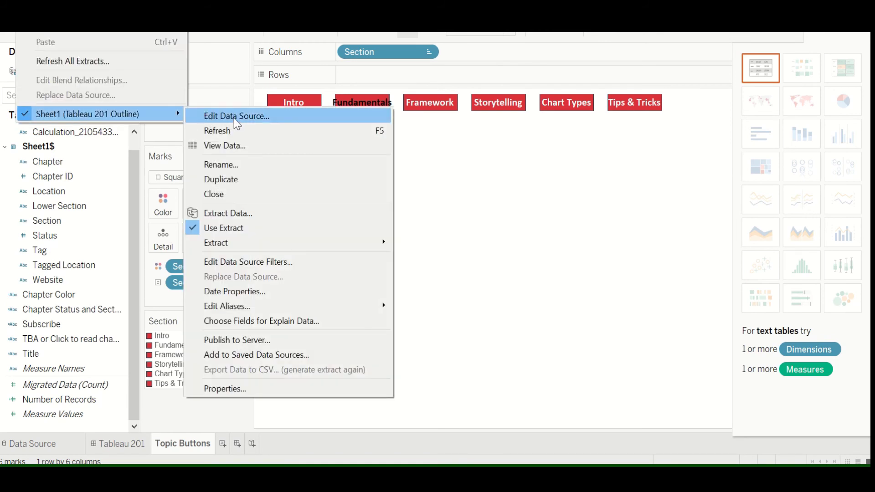
{"action": "left_click", "coordinate": [244, 142]}
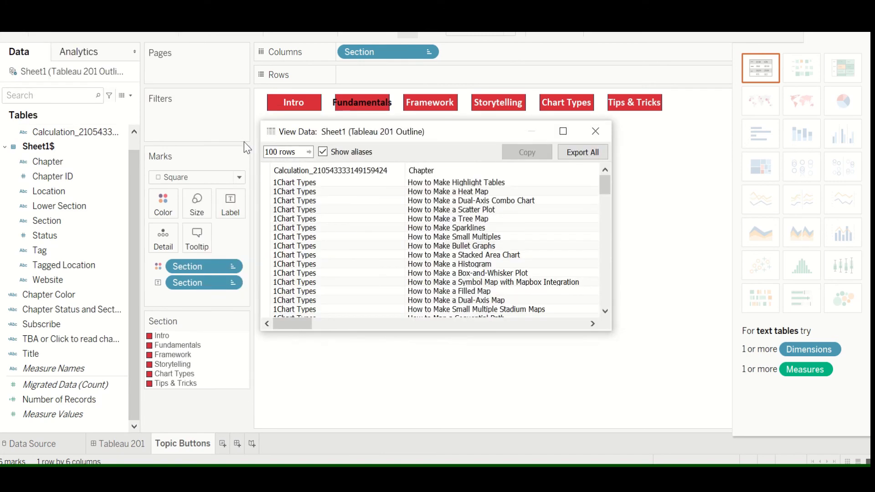
{"action": "left_click", "coordinate": [581, 152]}
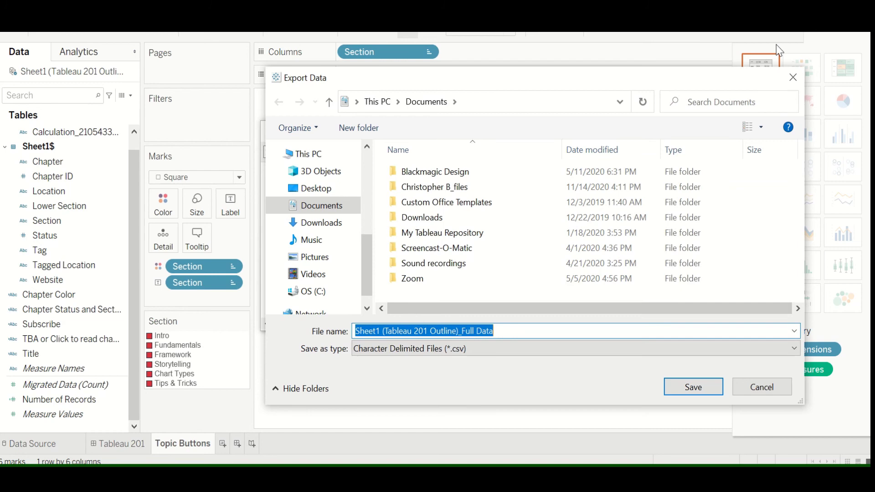
{"action": "left_click", "coordinate": [793, 82]}
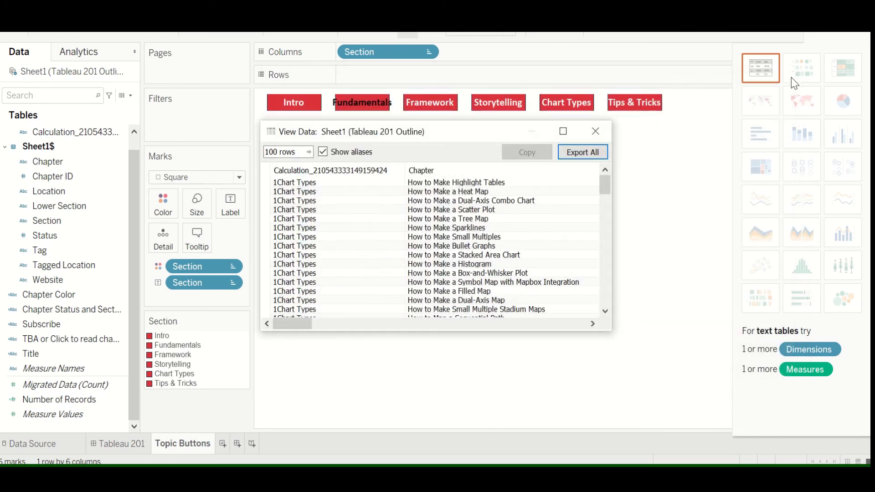
{"action": "left_click", "coordinate": [596, 132]}
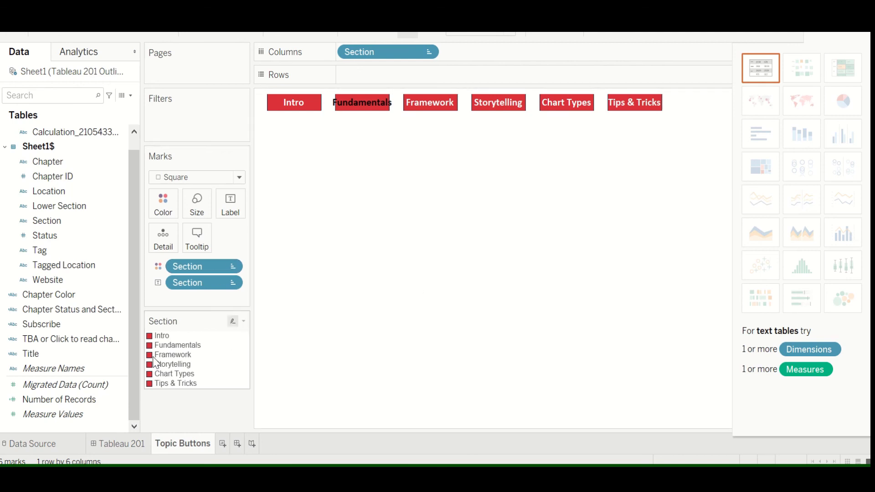
Select the Section field, highlight the Intro mark, and hide Show Me
{"action": "left_click", "coordinate": [55, 222]}
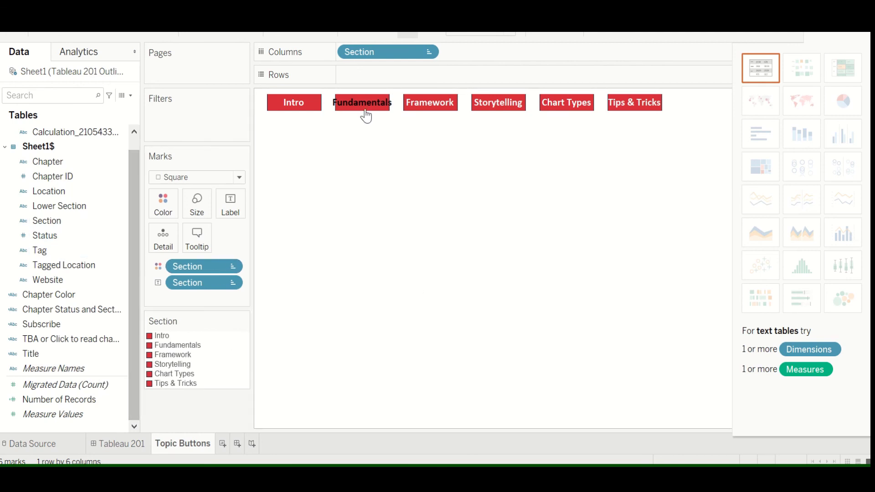
{"action": "left_click", "coordinate": [296, 103]}
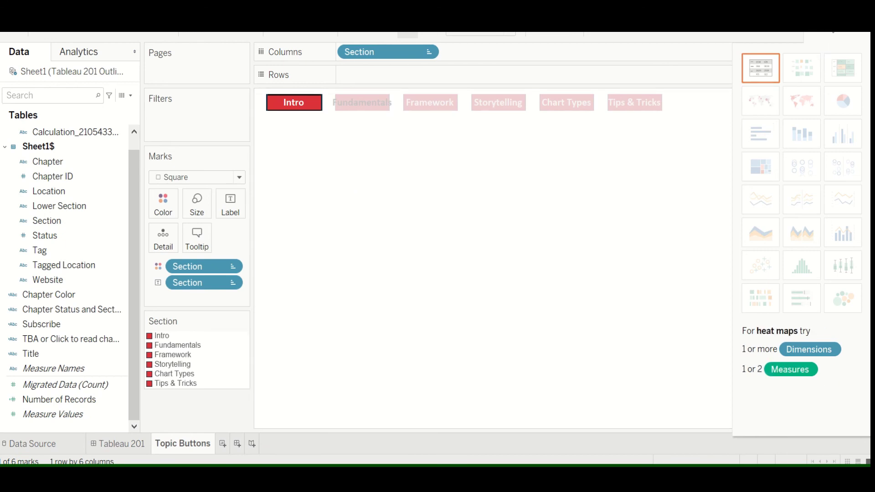
{"action": "left_click", "coordinate": [833, 30]}
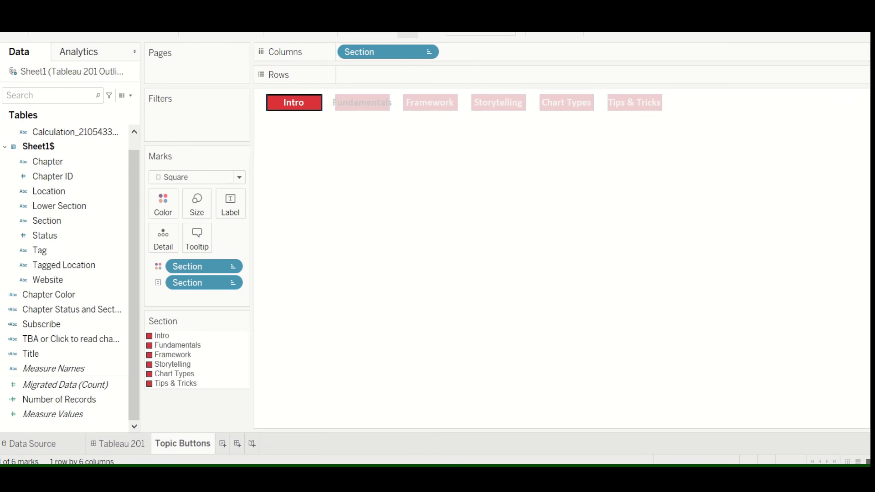
Return to the Practical Tableau page in Chrome and go to the Tableau Public gallery
{"action": "mouse_move", "coordinate": [111, 417]}
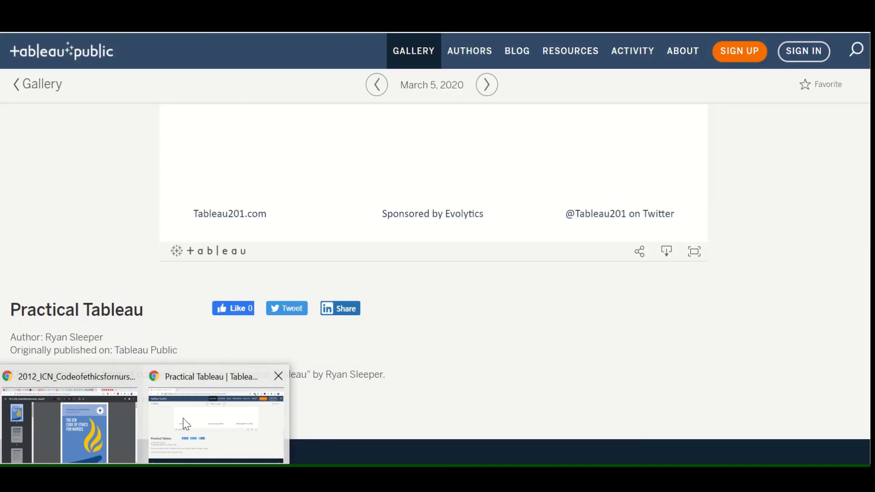
{"action": "left_click", "coordinate": [185, 423]}
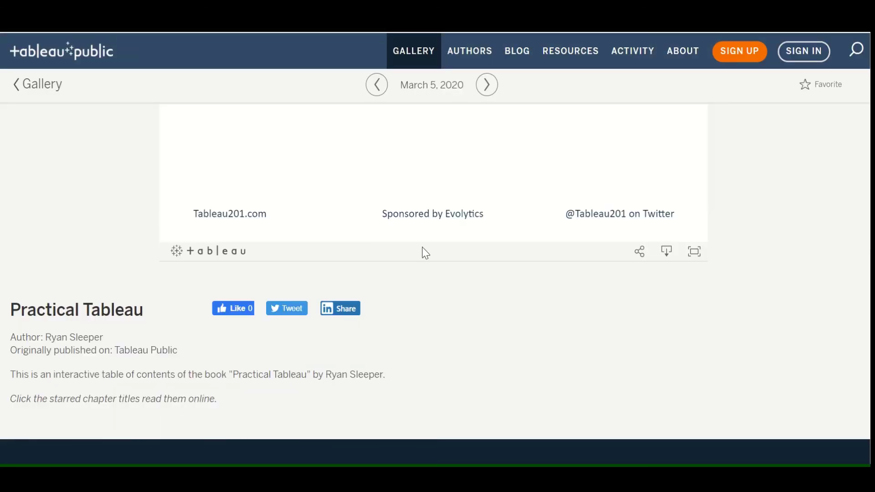
{"action": "scroll", "coordinate": [460, 268], "scroll_direction": "up", "scroll_amount": 10}
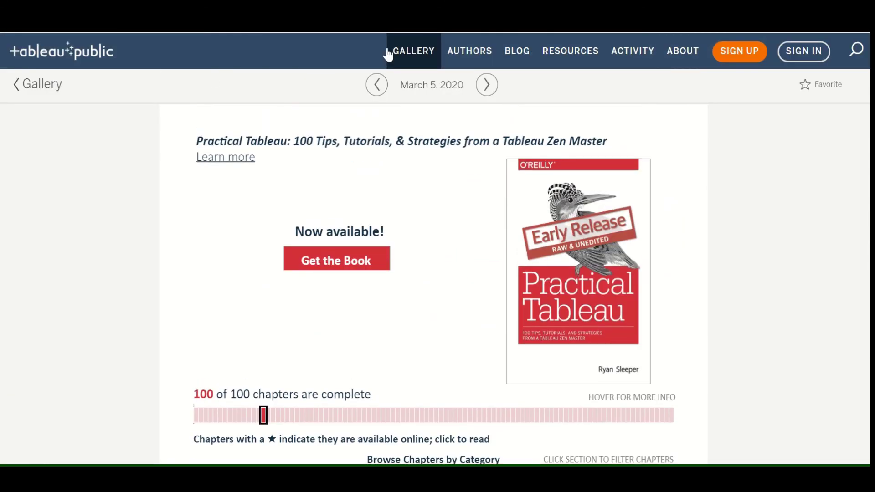
{"action": "left_click", "coordinate": [399, 57]}
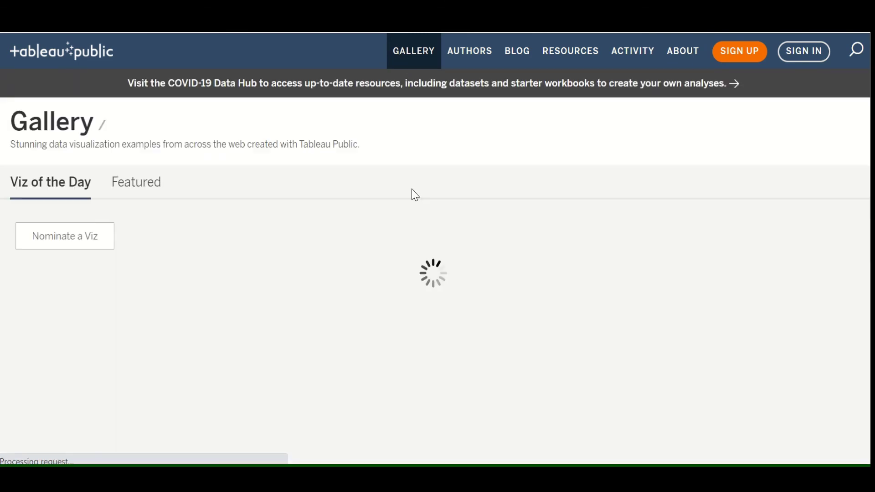
{"action": "scroll", "coordinate": [387, 263], "scroll_direction": "down", "scroll_amount": 10}
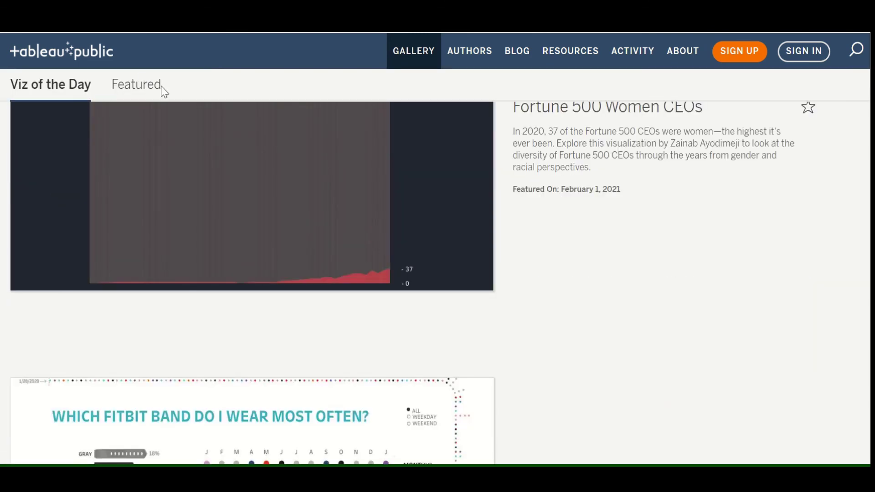
Show the Featured visualizations and scroll down to Common Dance Injuries, featured January 25, 2021
{"action": "left_click", "coordinate": [144, 91]}
{"action": "scroll", "coordinate": [478, 283], "scroll_direction": "down", "scroll_amount": 12}
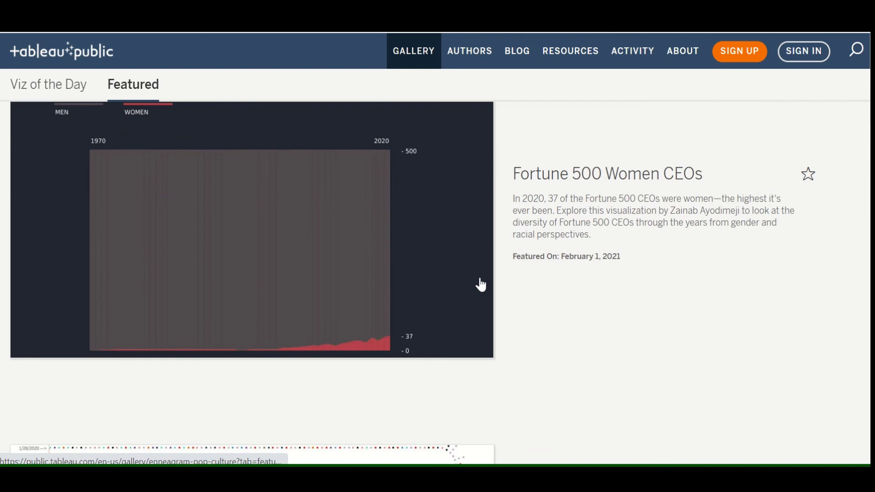
{"action": "scroll", "coordinate": [481, 285], "scroll_direction": "down", "scroll_amount": 15}
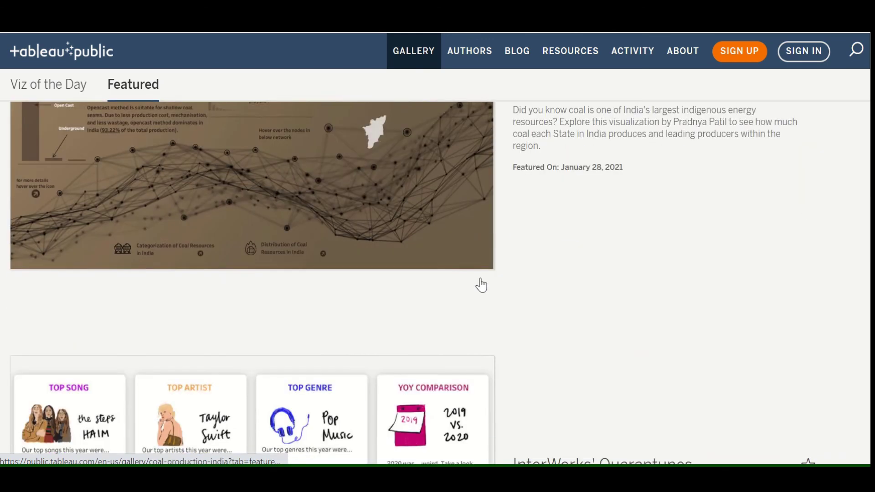
{"action": "scroll", "coordinate": [481, 285], "scroll_direction": "down", "scroll_amount": 12}
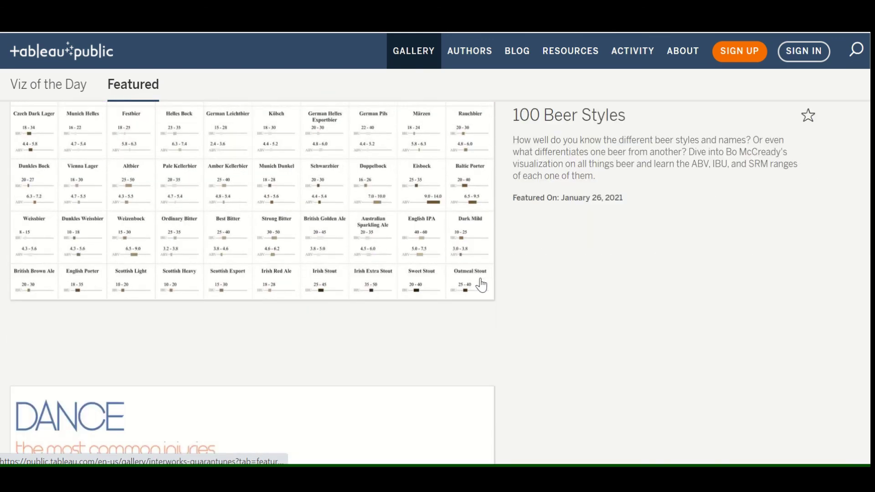
{"action": "scroll", "coordinate": [481, 285], "scroll_direction": "down", "scroll_amount": 5}
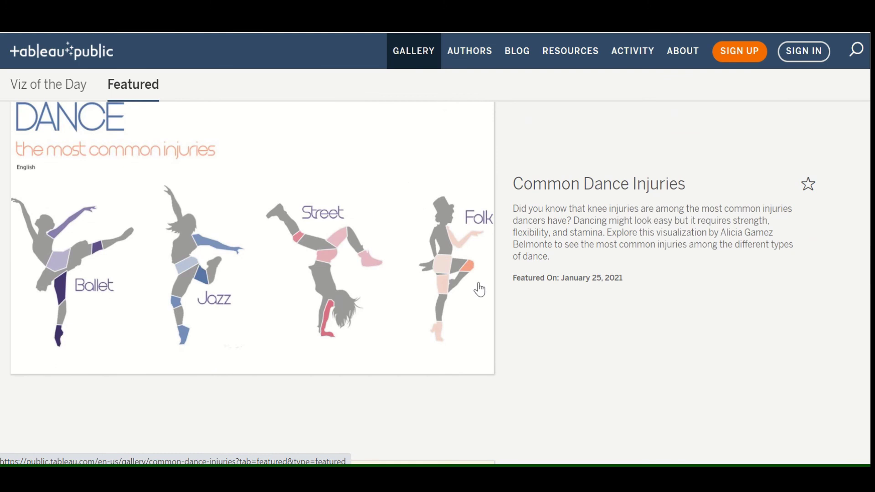